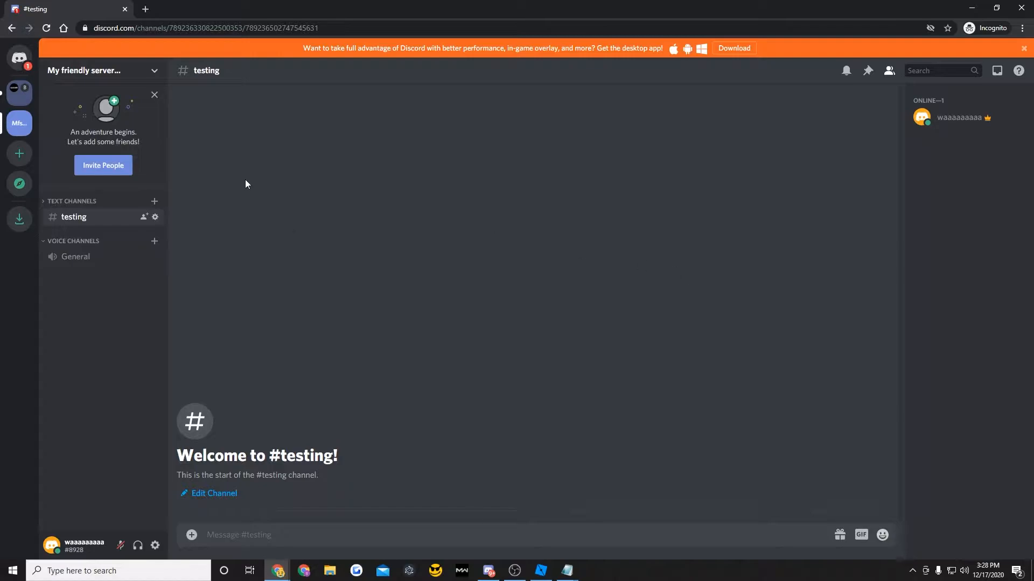
click(145, 9)
text(https://simpleadm.in)
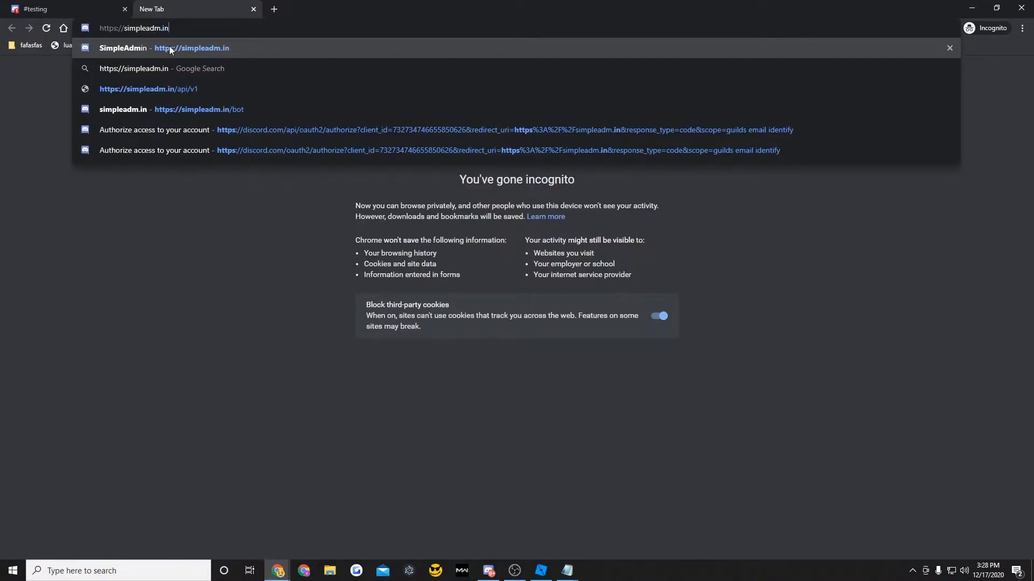
click(169, 48)
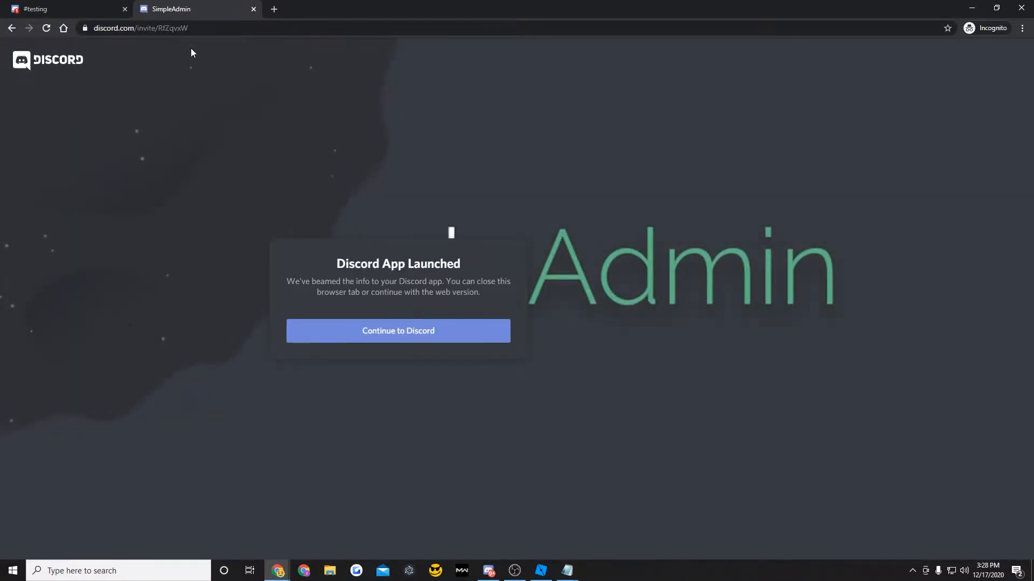
click(245, 26)
click(88, 4)
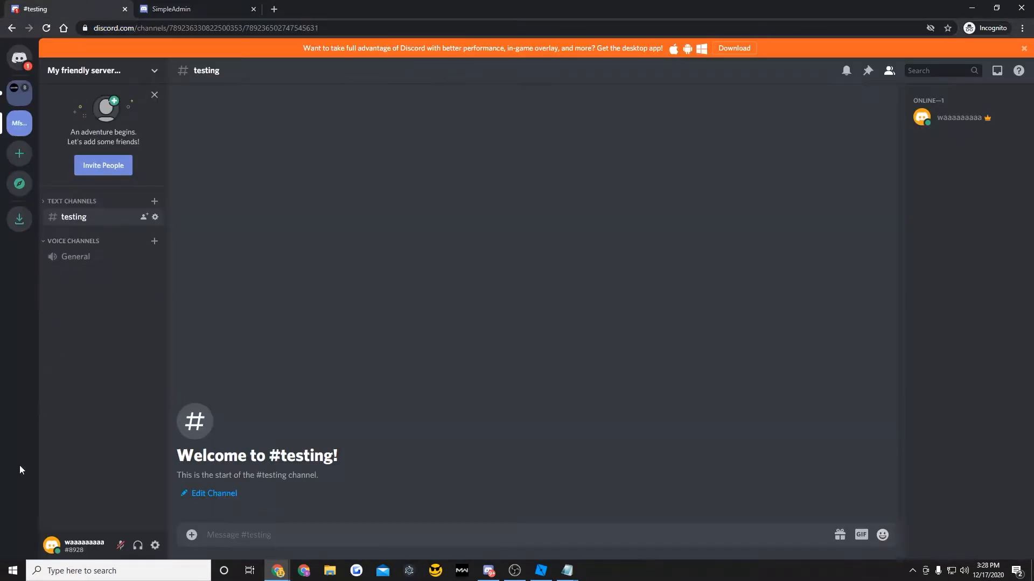
click(19, 153)
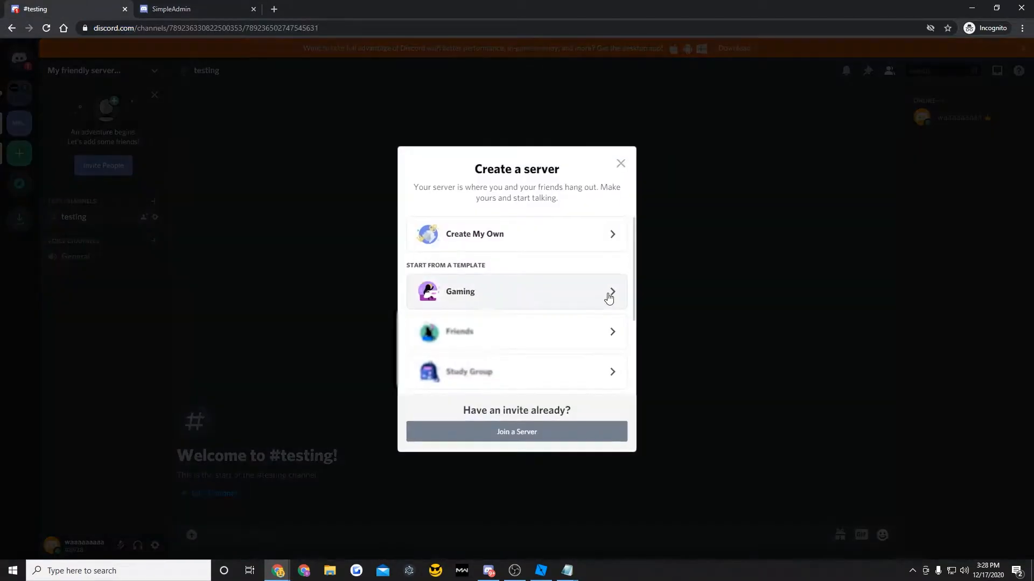
click(570, 430)
click(545, 281)
text(https://discord.com/invite/RfZqvxW)
click(603, 372)
click(237, 254)
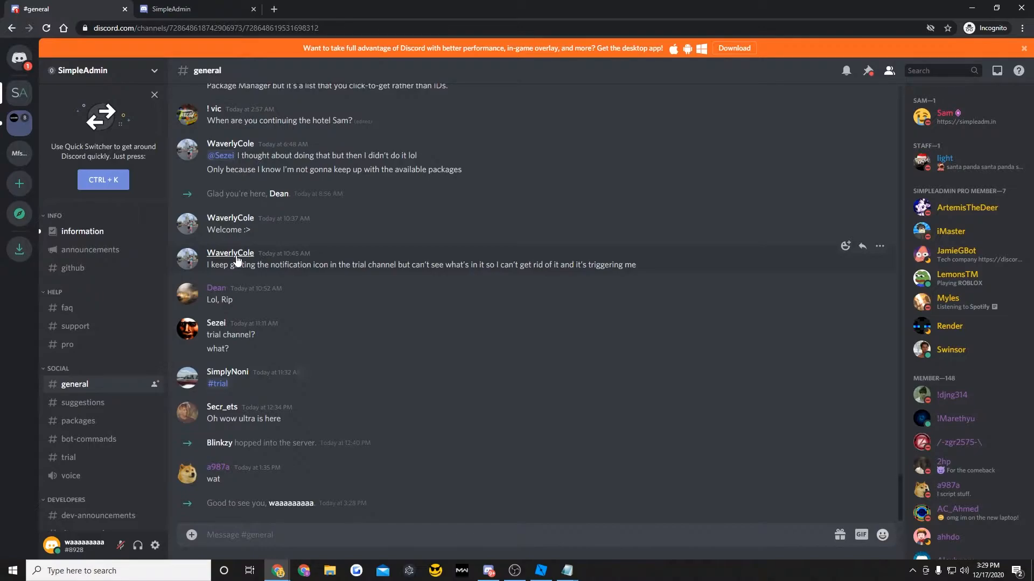
Step: Open simpleadm.in/bot in the second tab and authorize the SimpleAdmin bot for "My friendly server...", completing the human check
click(172, 9)
text(simpleadm.in/bot)
key(Return)
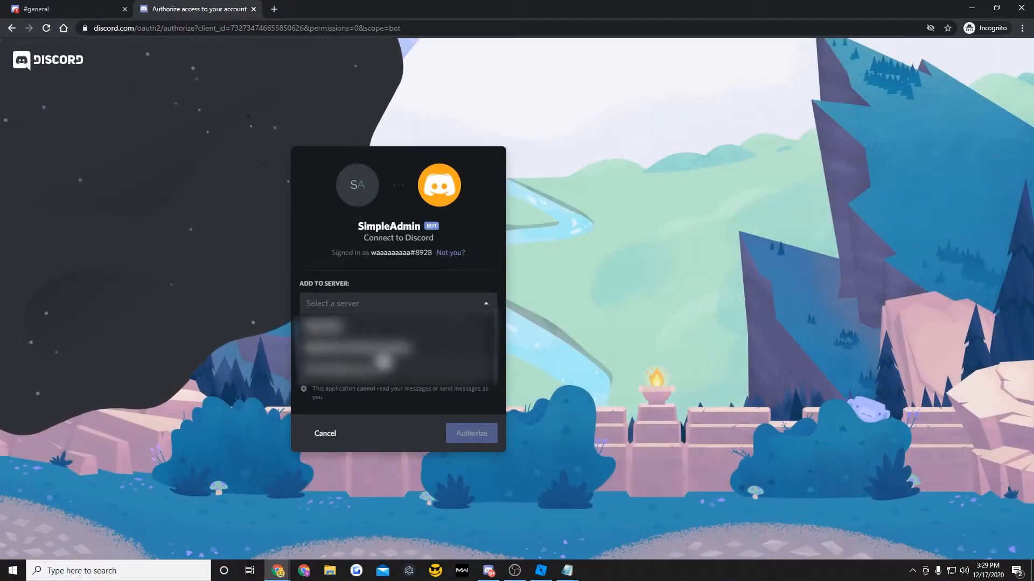
click(384, 363)
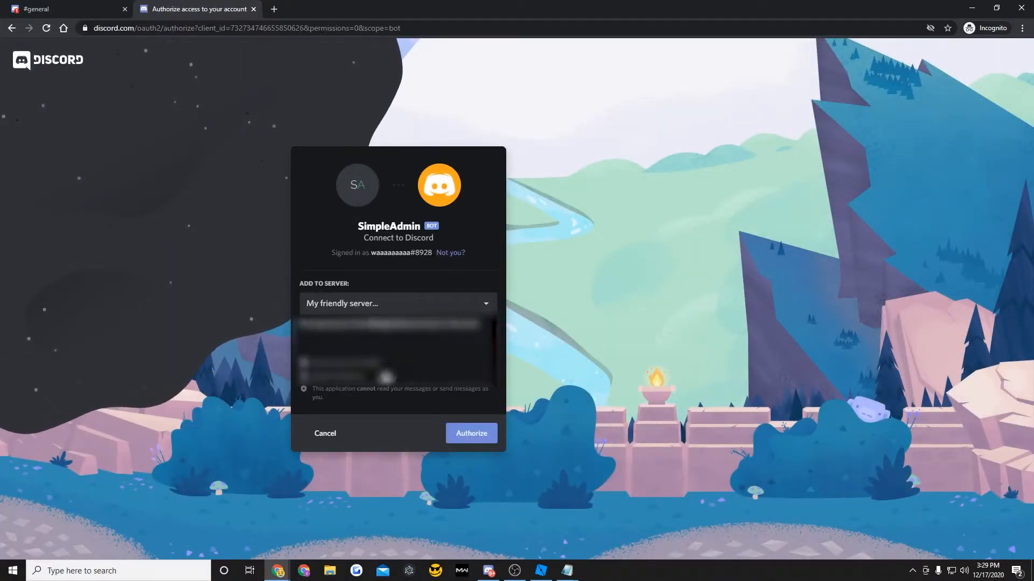
click(479, 443)
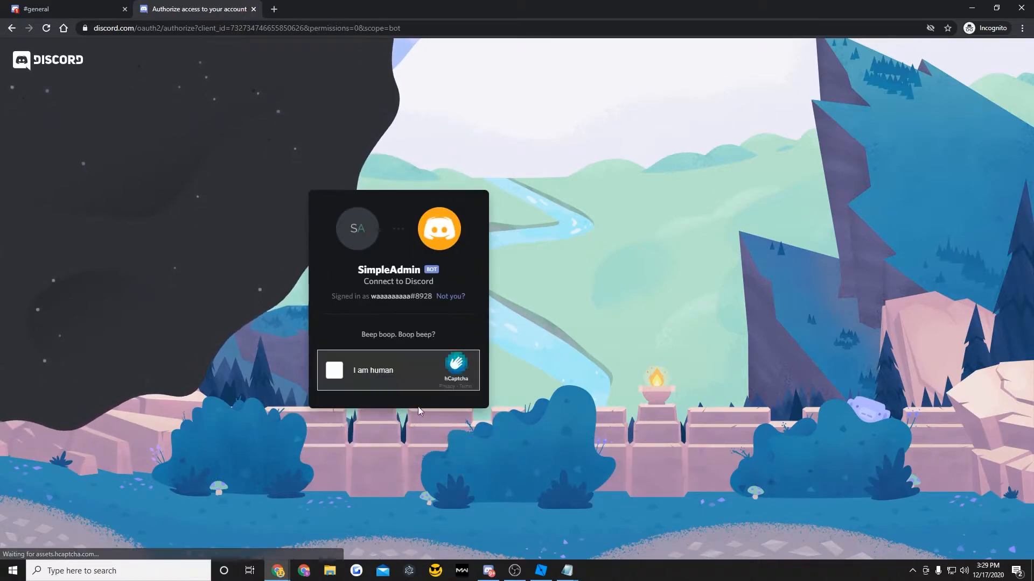
click(334, 370)
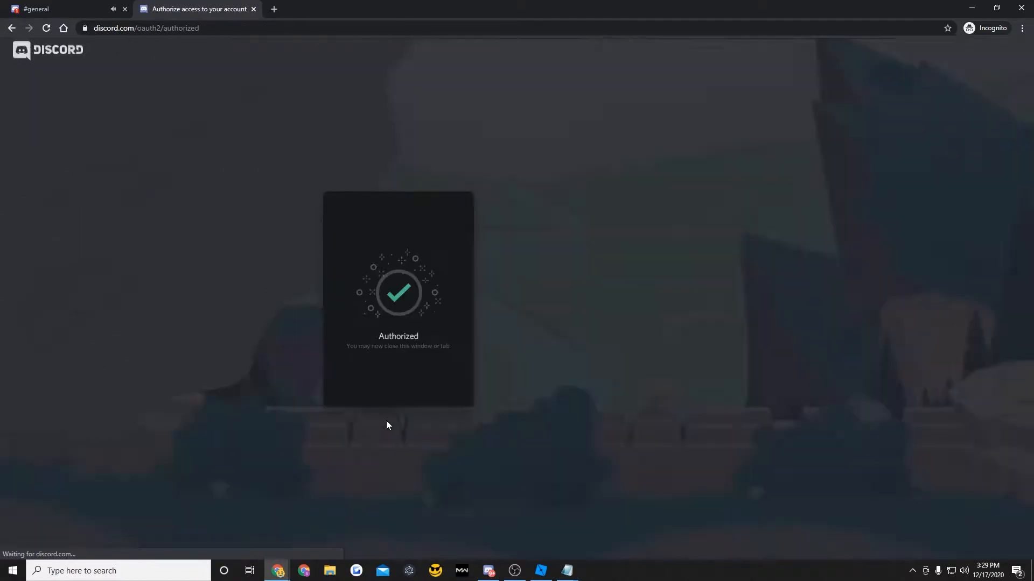
Step: Return to "My friendly server..." in Discord and check the SimpleAdmin bot in the member list
click(33, 6)
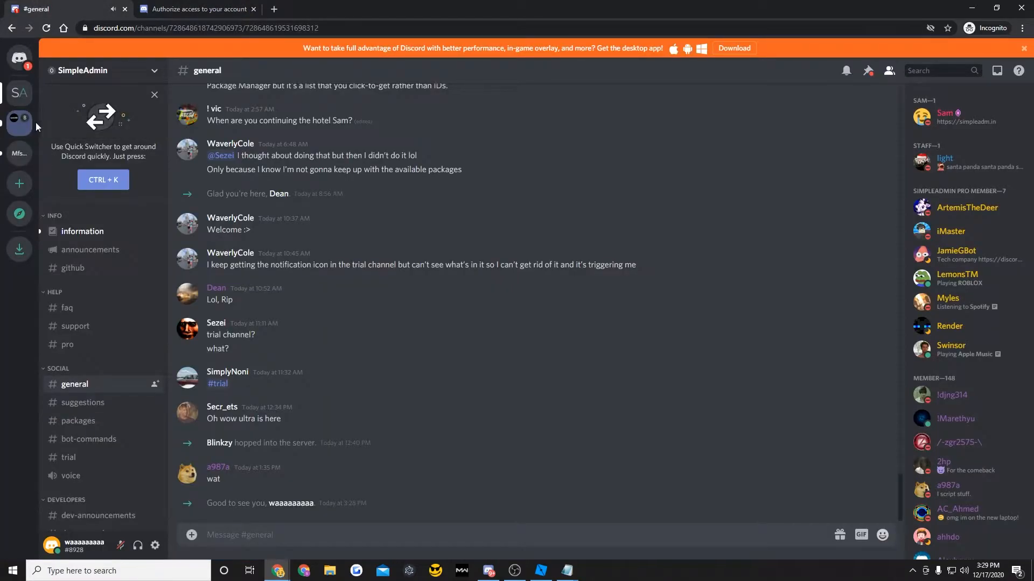
click(19, 153)
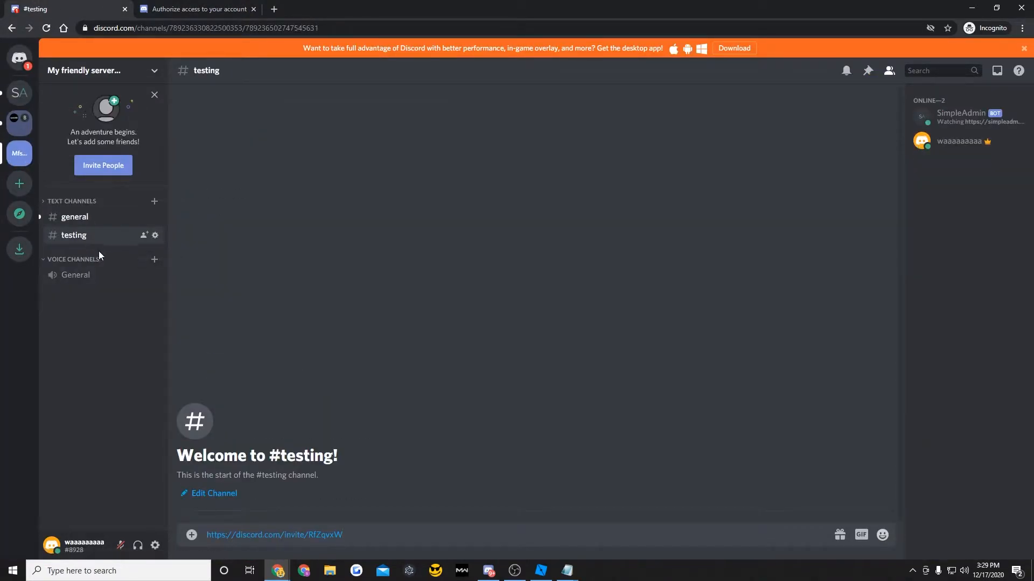
click(940, 117)
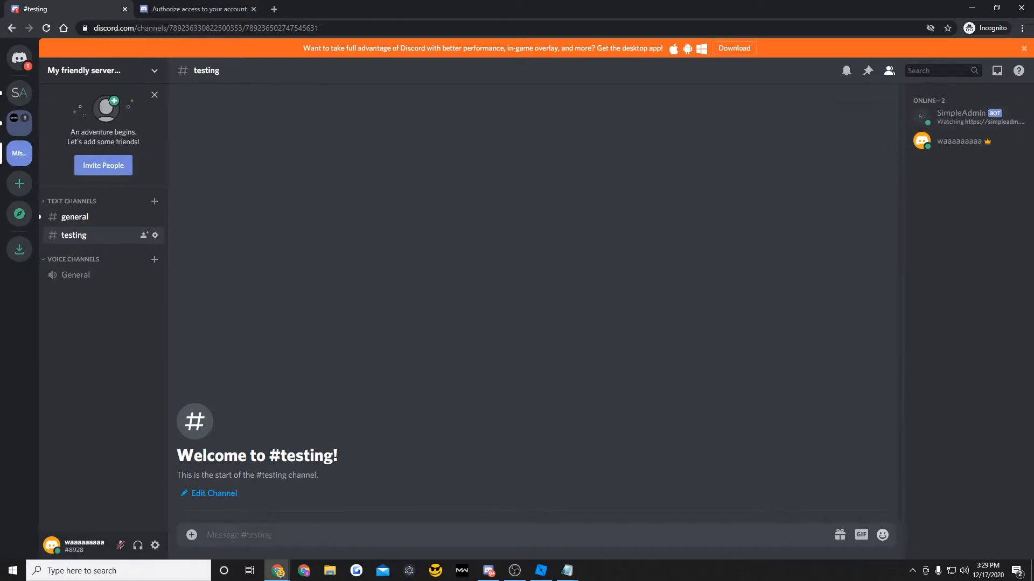
Step: Switch to Roblox Studio, turn on Allow HTTP Requests in the game's security settings, and save
key(alt+Tab)
click(592, 270)
click(532, 493)
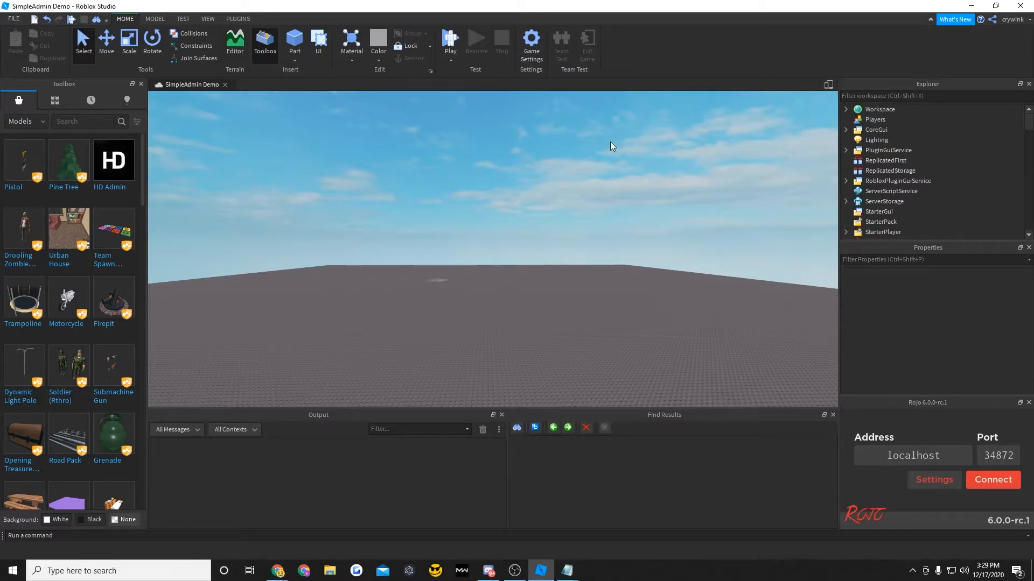
click(534, 47)
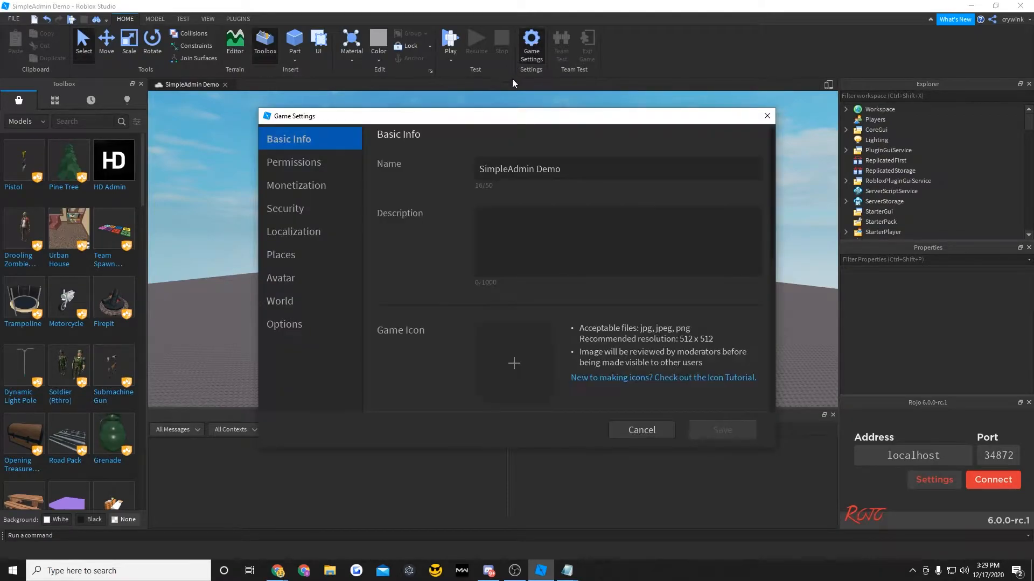
click(273, 212)
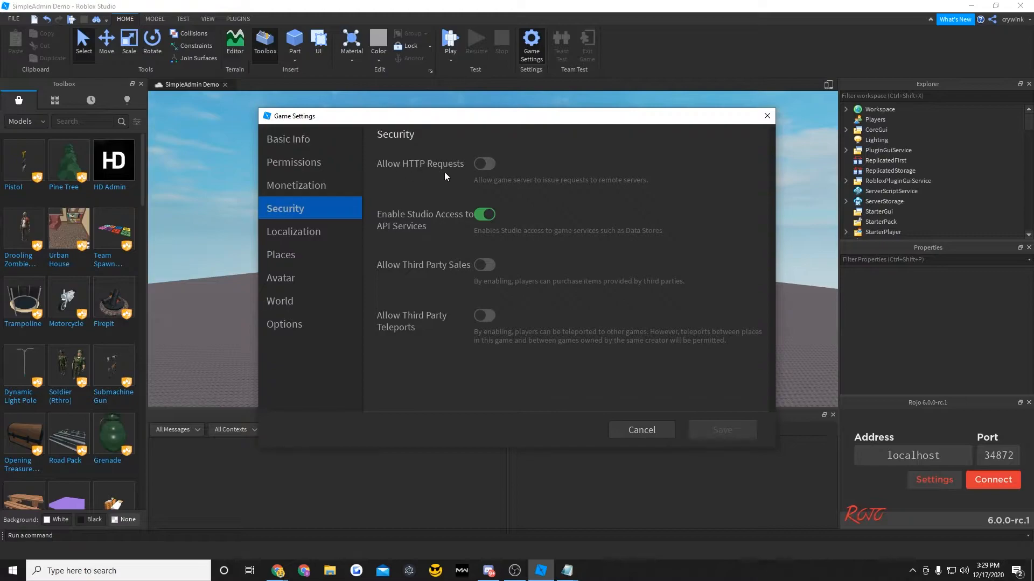
click(485, 163)
click(712, 428)
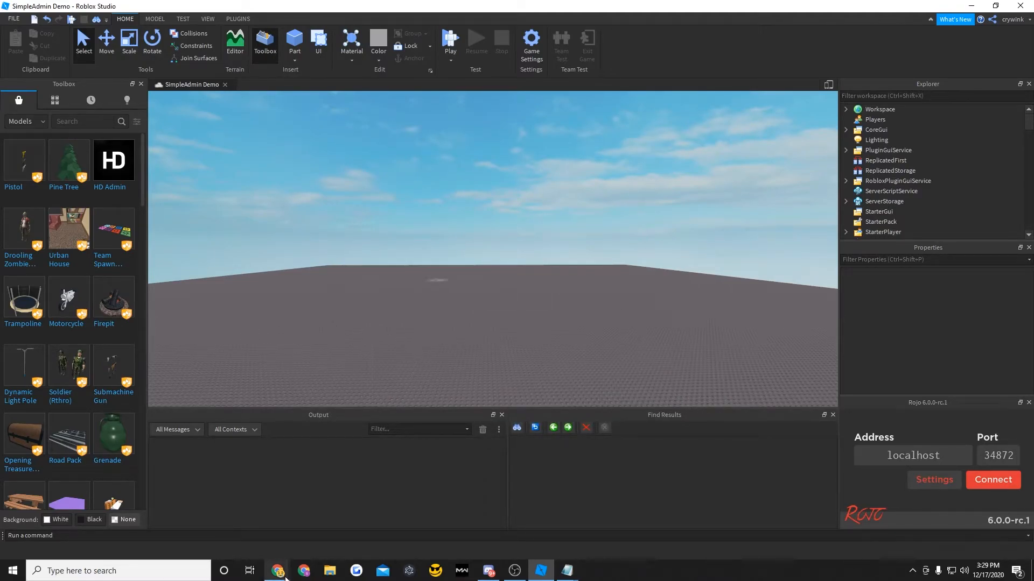
mouse_move(277, 570)
click(324, 530)
click(196, 9)
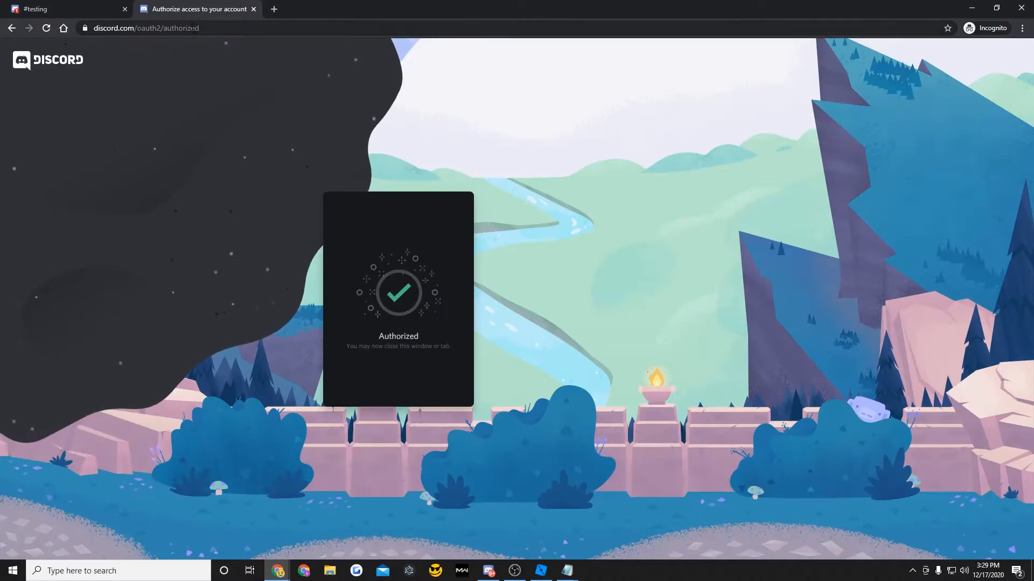
click(203, 28)
text(https://)
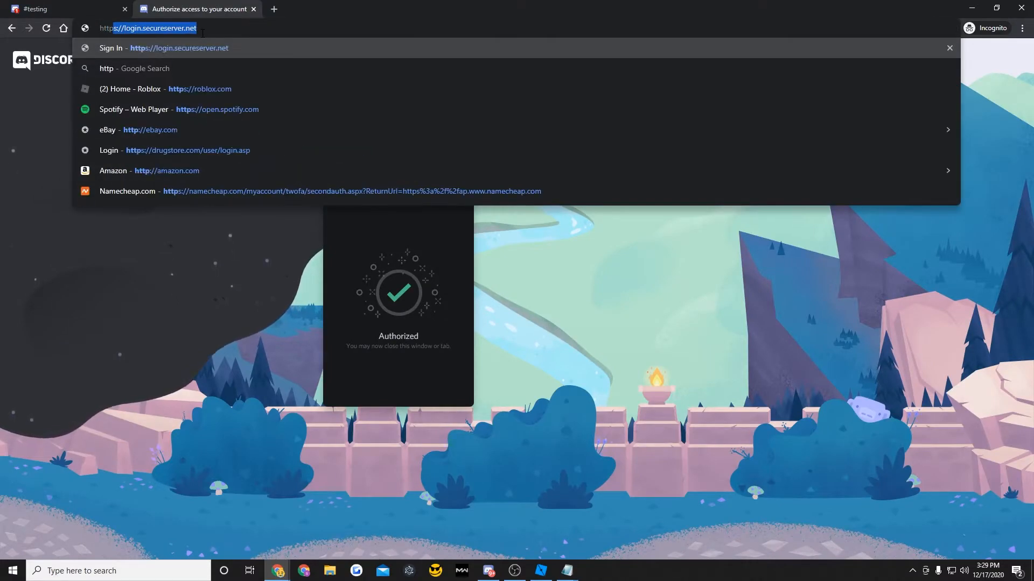
text(simpleadm.in)
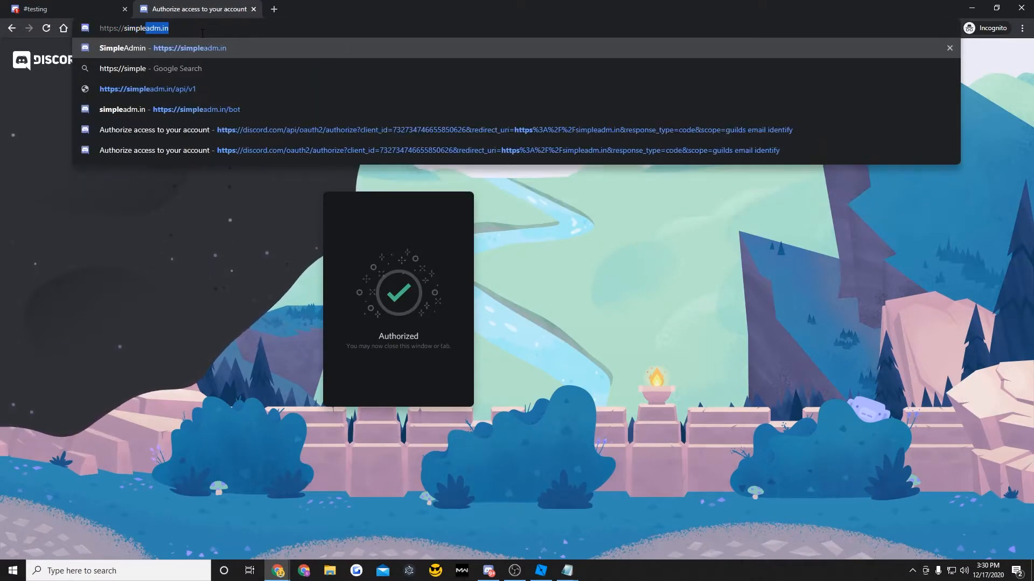
text(/pro)
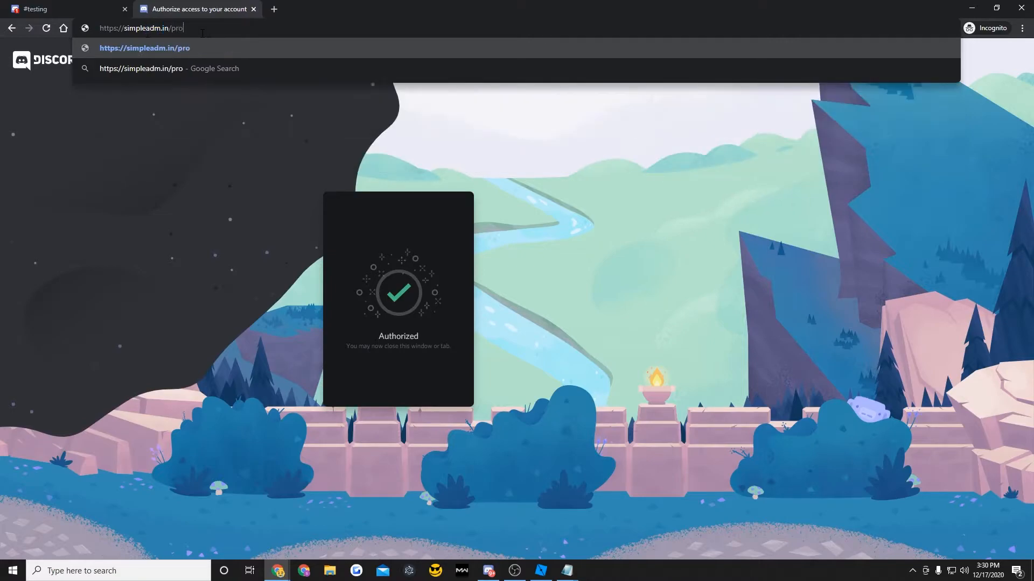
key(Return)
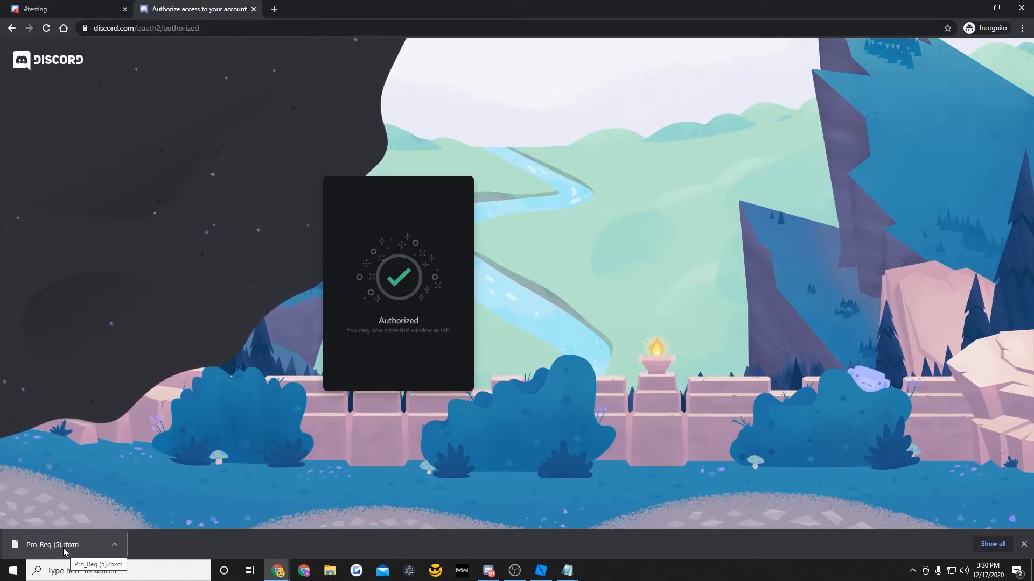
Step: Import the downloaded Pro_Req (5).rbxm into the Roblox Studio place and move its Pro module into SimpleAdmin's Packages > Server folder
drag(444, 6, 443, 0)
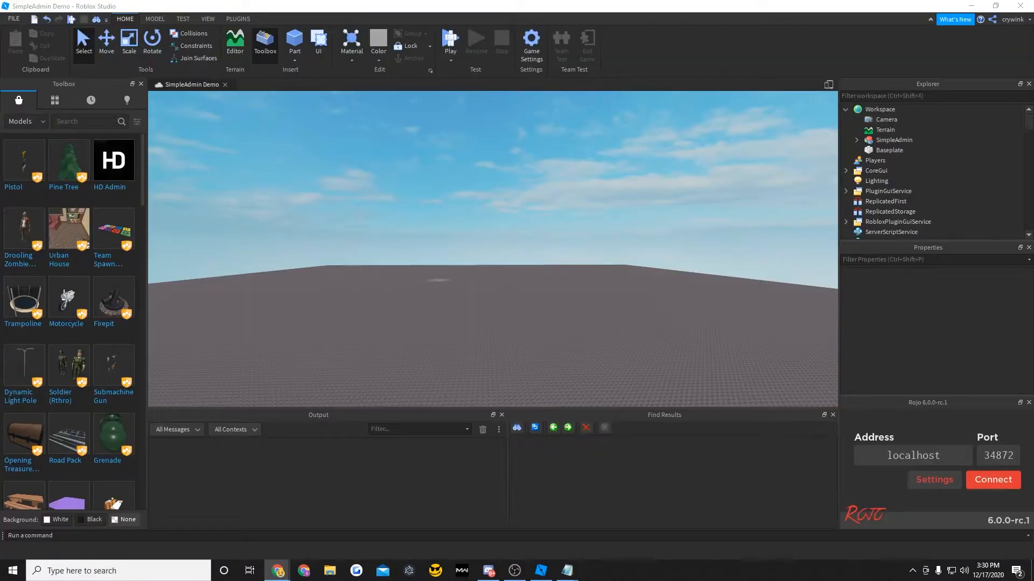
drag(1033, 253, 881, 140)
click(856, 151)
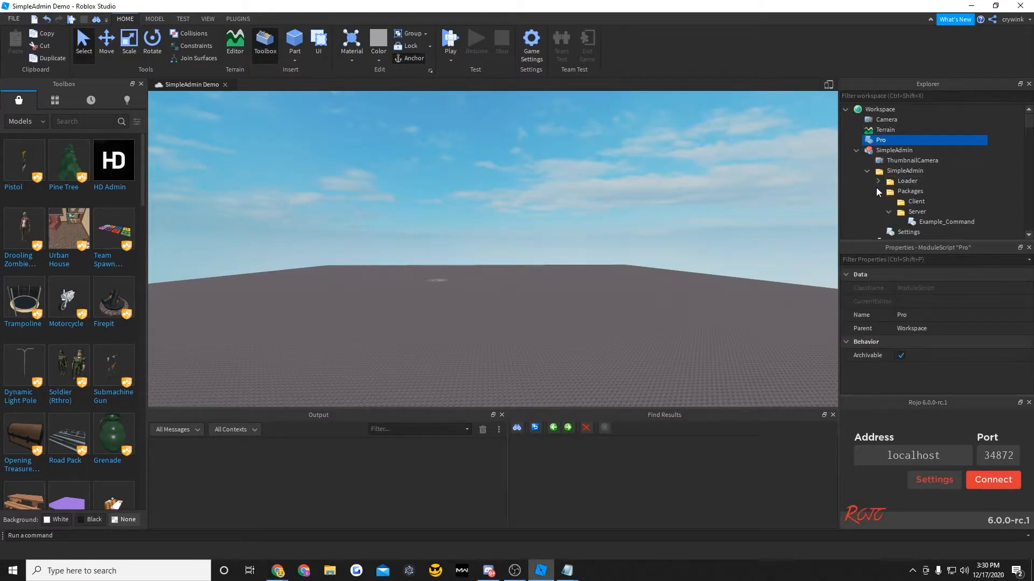
drag(881, 140, 910, 215)
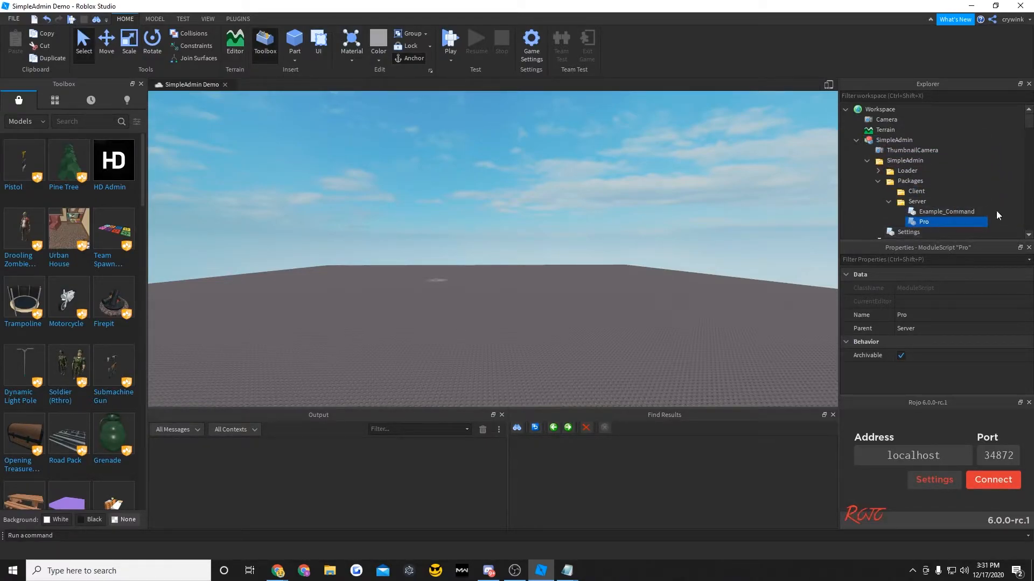
click(1009, 198)
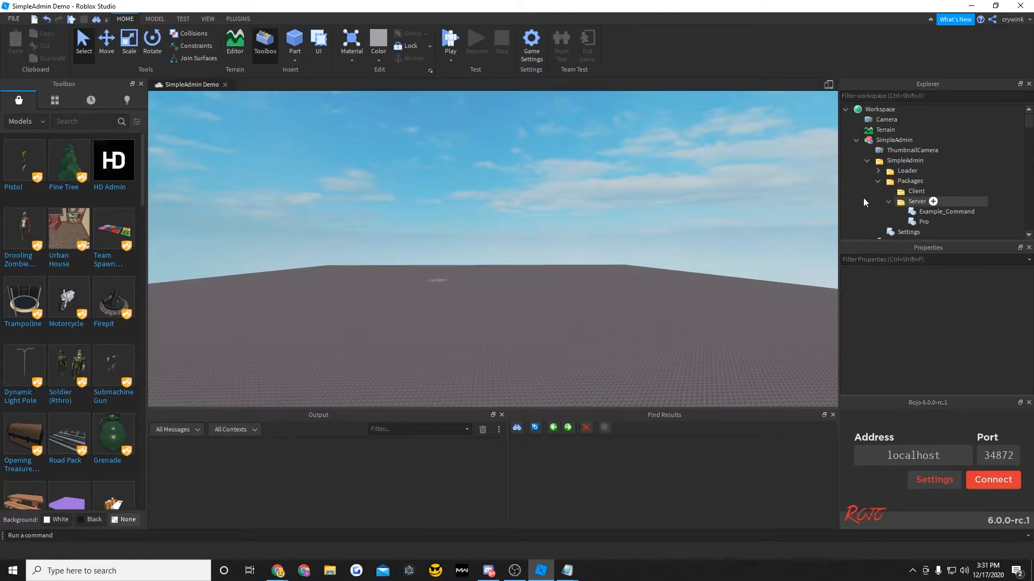
click(855, 140)
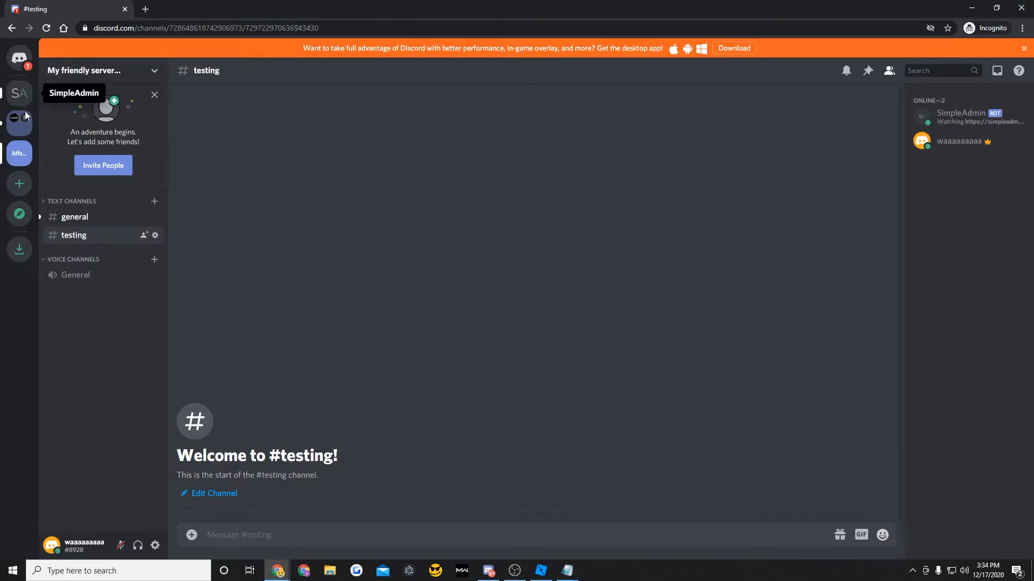
Step: Send the -redeem command in the SimpleAdmin Discord server's bot-commands channel
click(20, 93)
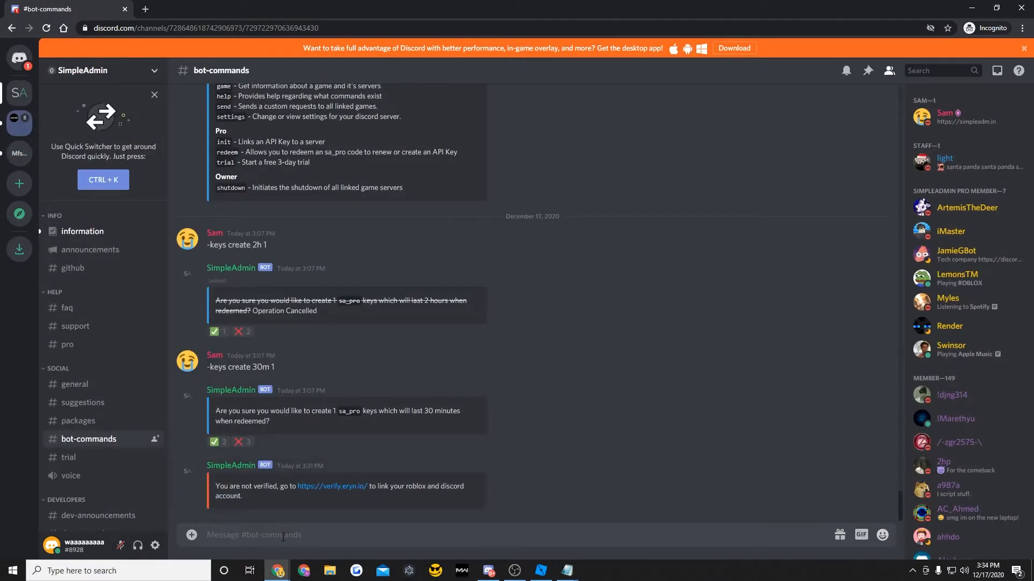
text(-redeem)
key(Return)
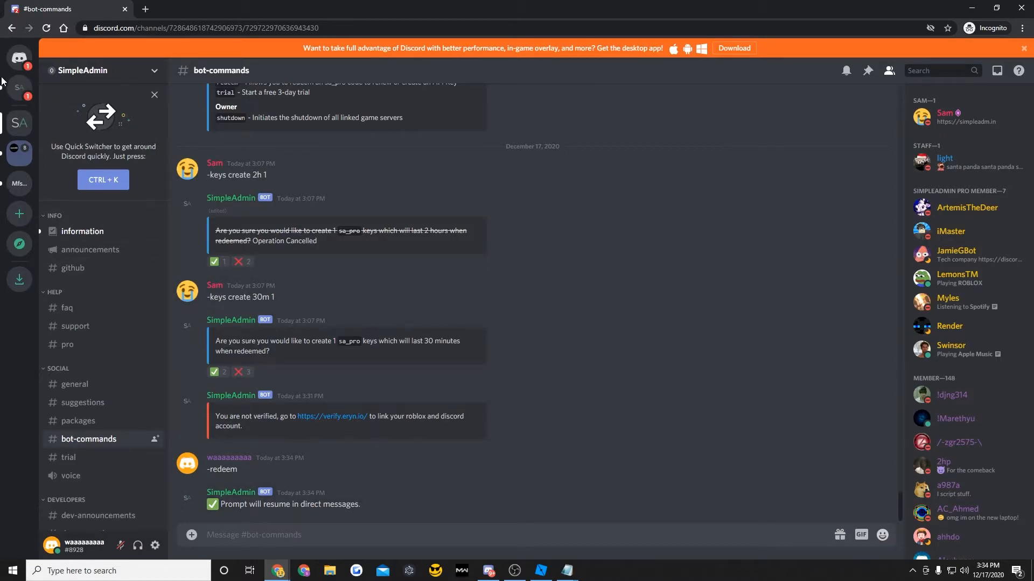
Step: Copy the sa_pro code from Notepad and send it to the SimpleAdmin bot in its direct messages
click(18, 94)
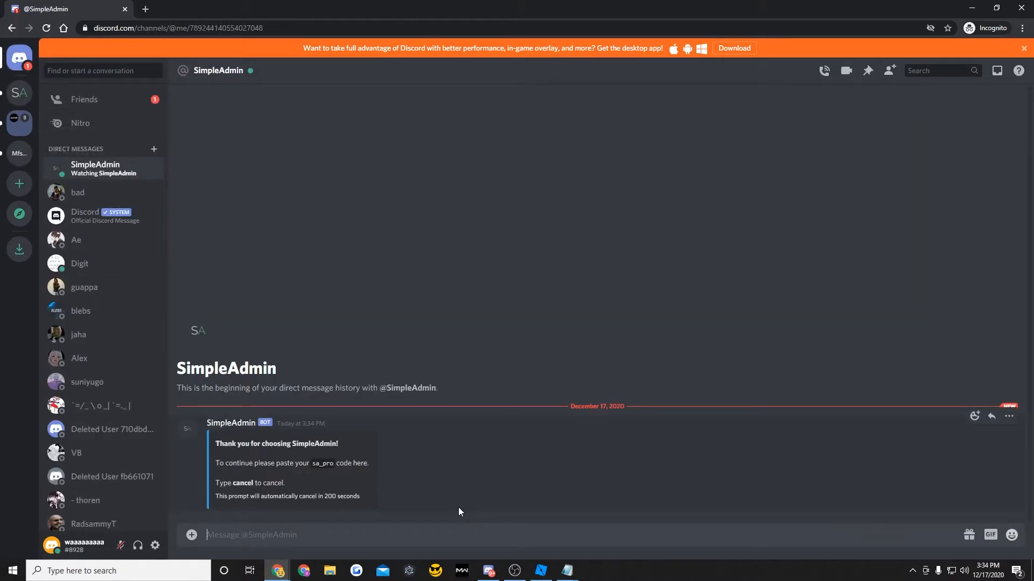
click(567, 572)
click(556, 536)
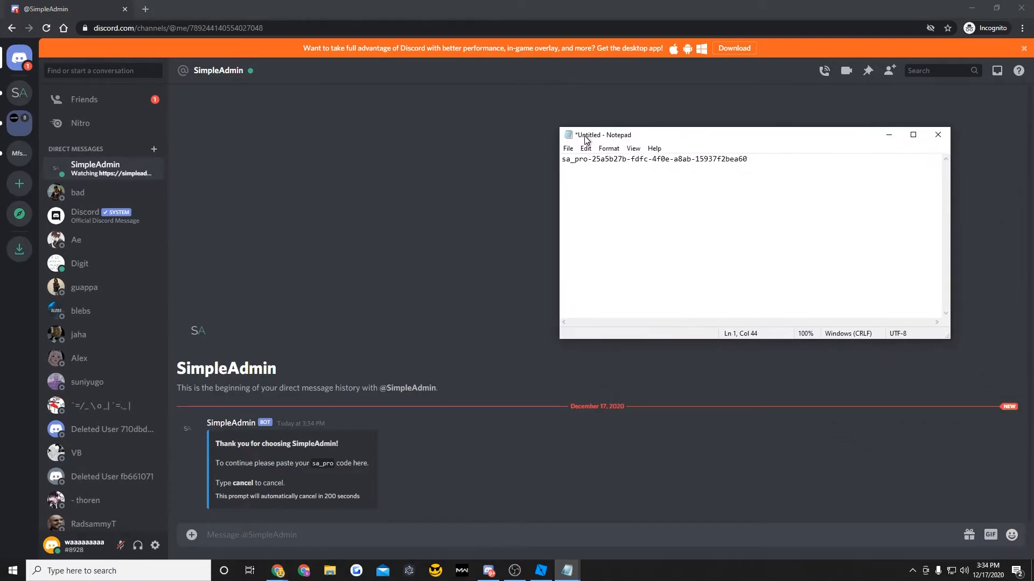
key(ctrl+a)
key(ctrl+c)
click(378, 518)
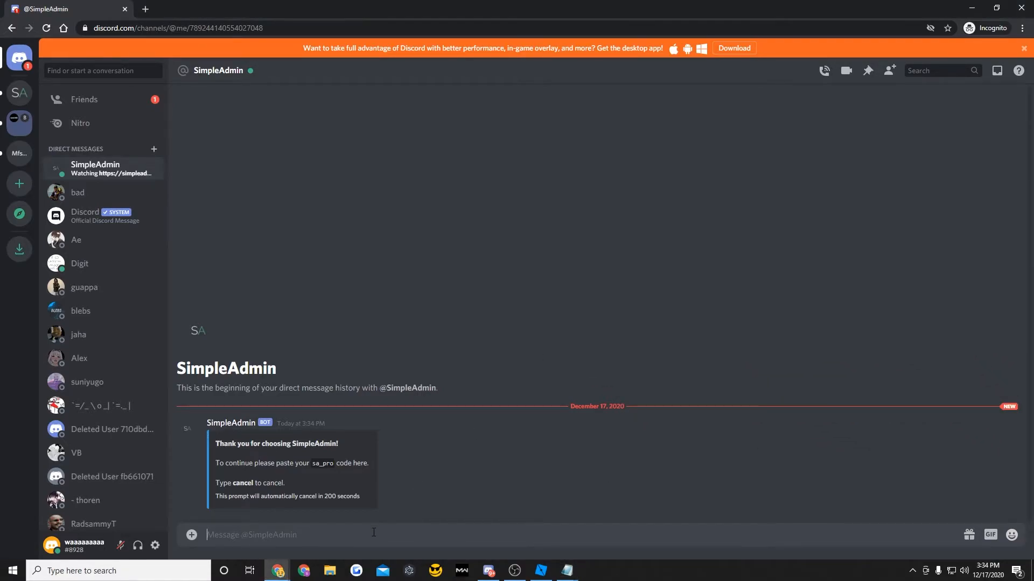
key(ctrl+v)
key(Return)
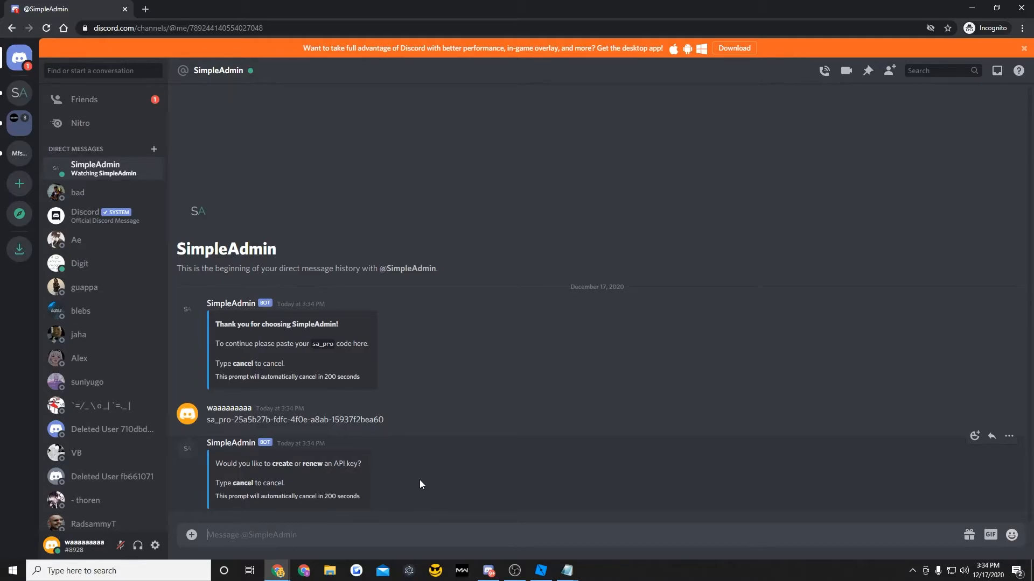
Step: Answer the bot with "create", confirm creation of the new API key, and reveal the hidden key
text(create)
key(Return)
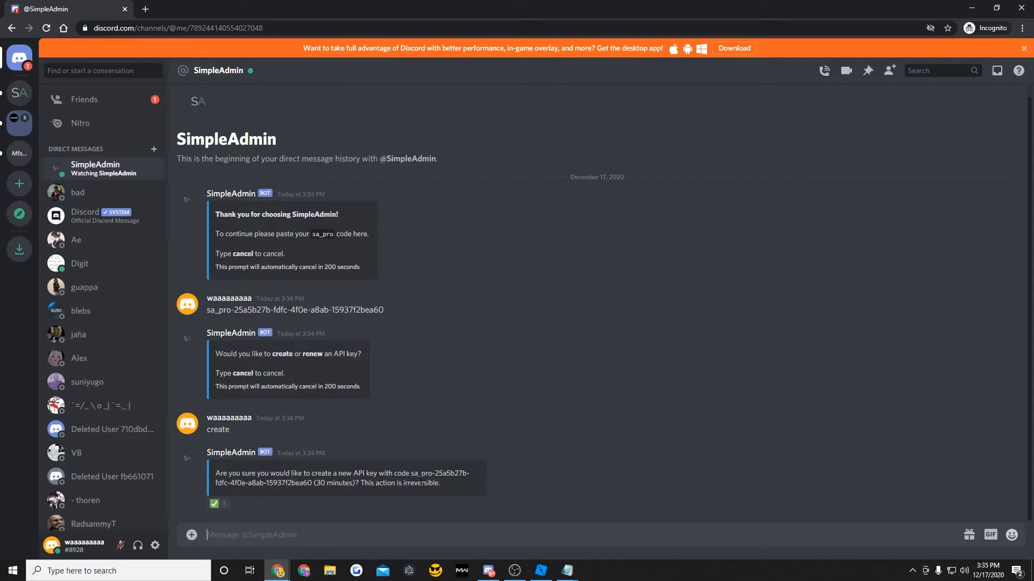
click(211, 504)
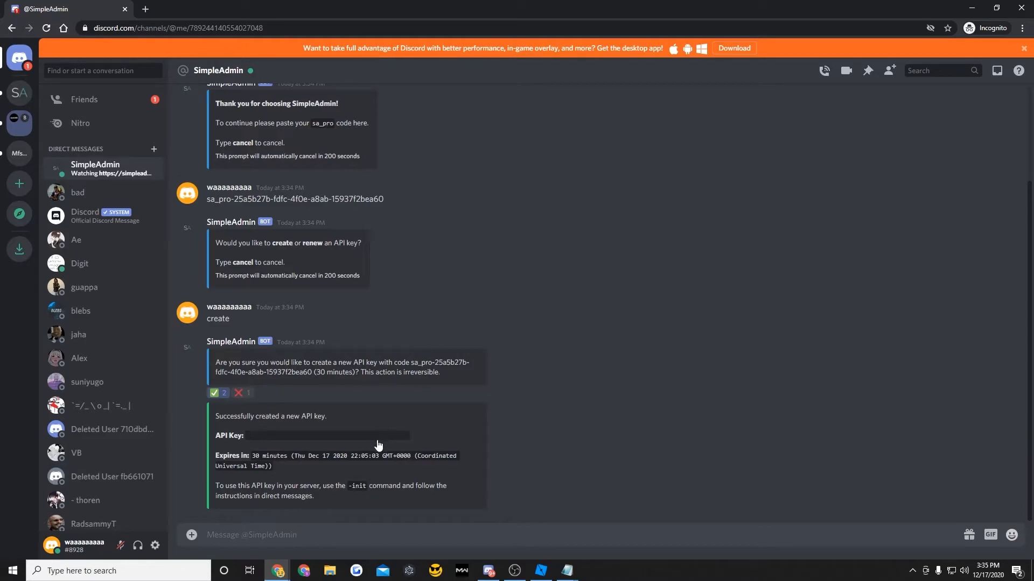
click(354, 437)
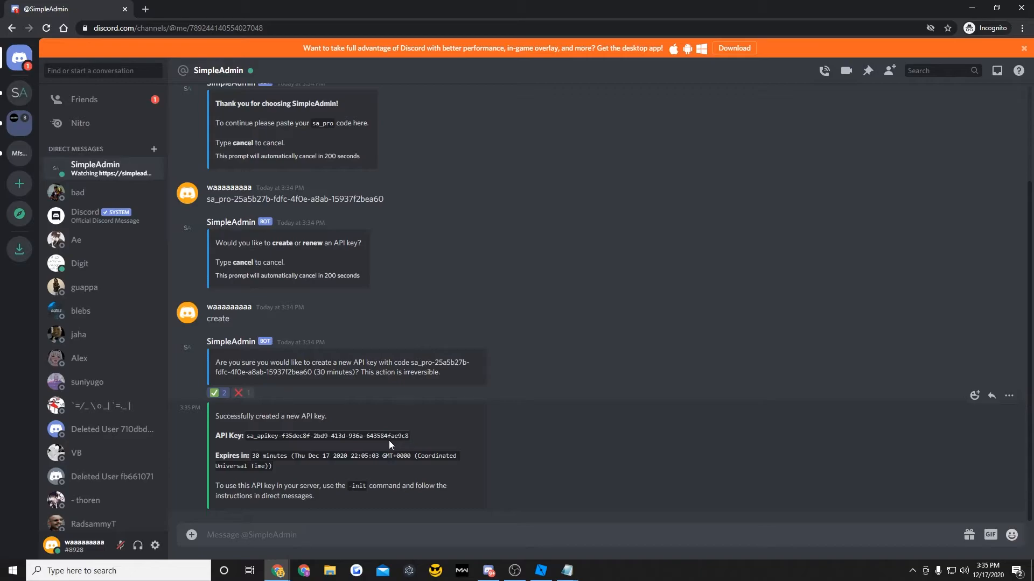
Step: Copy the new API key and send the -init command in the testing channel of the My friendly server... Discord server
drag(409, 438, 251, 437)
key(ctrl+c)
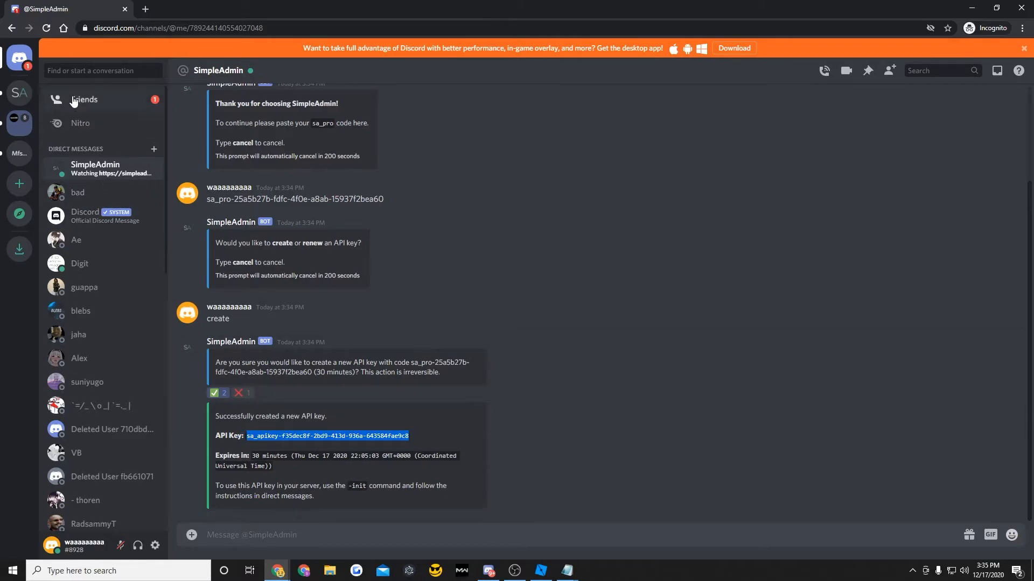
click(22, 155)
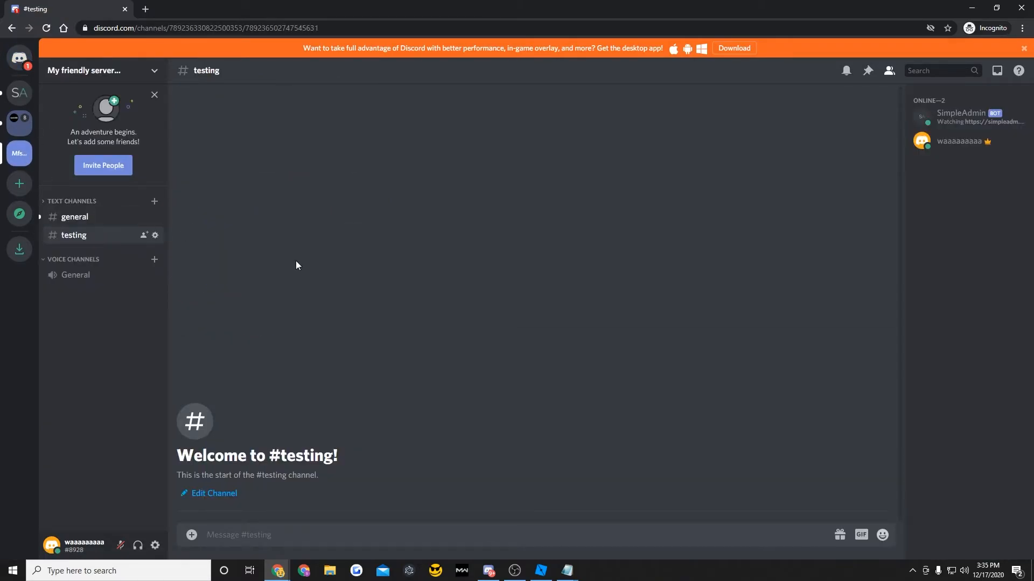
text(-init)
key(Return)
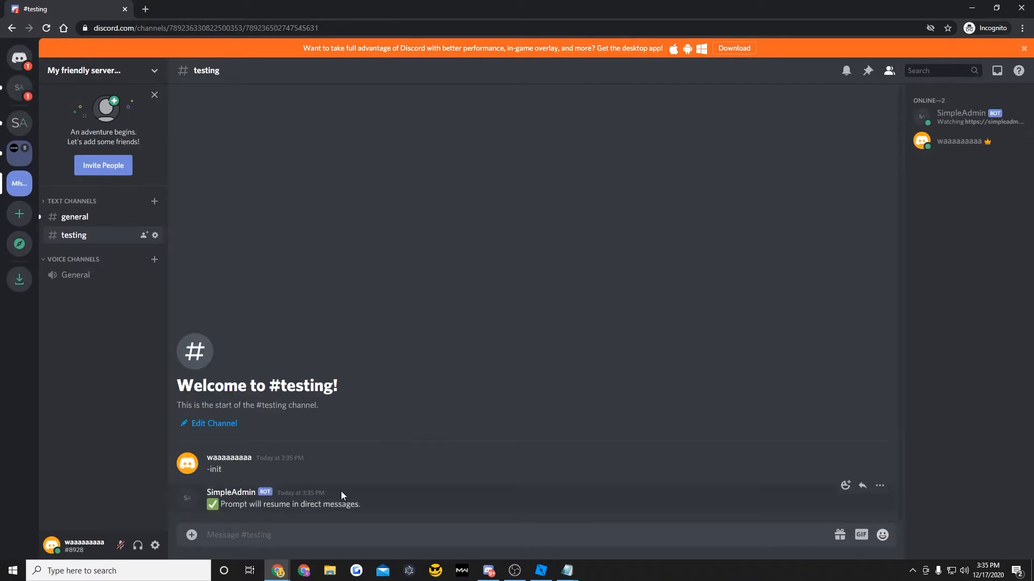
Step: Send the copied API key to the SimpleAdmin bot in its direct messages and confirm linking it to My friendly server...
click(20, 87)
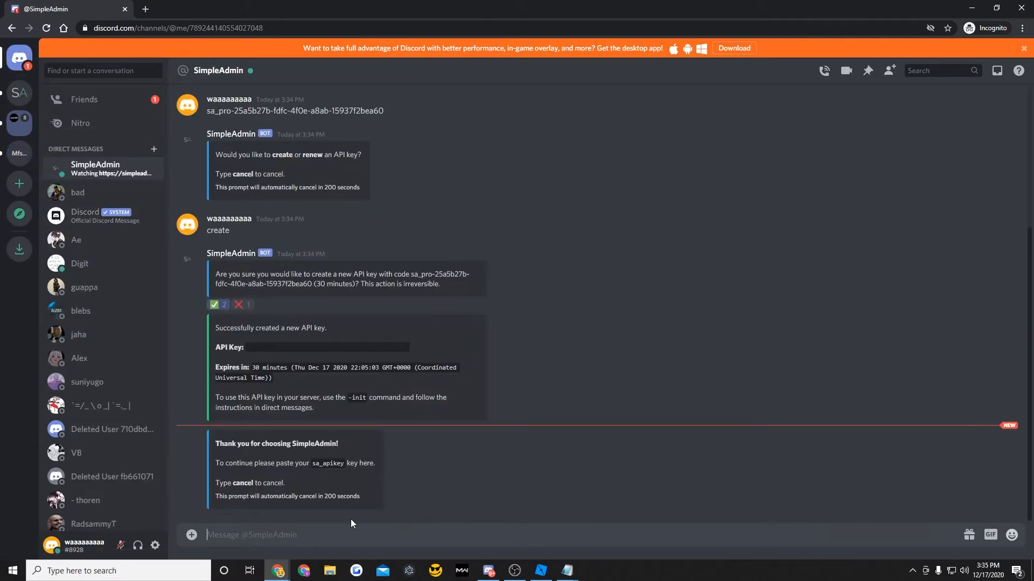
click(345, 349)
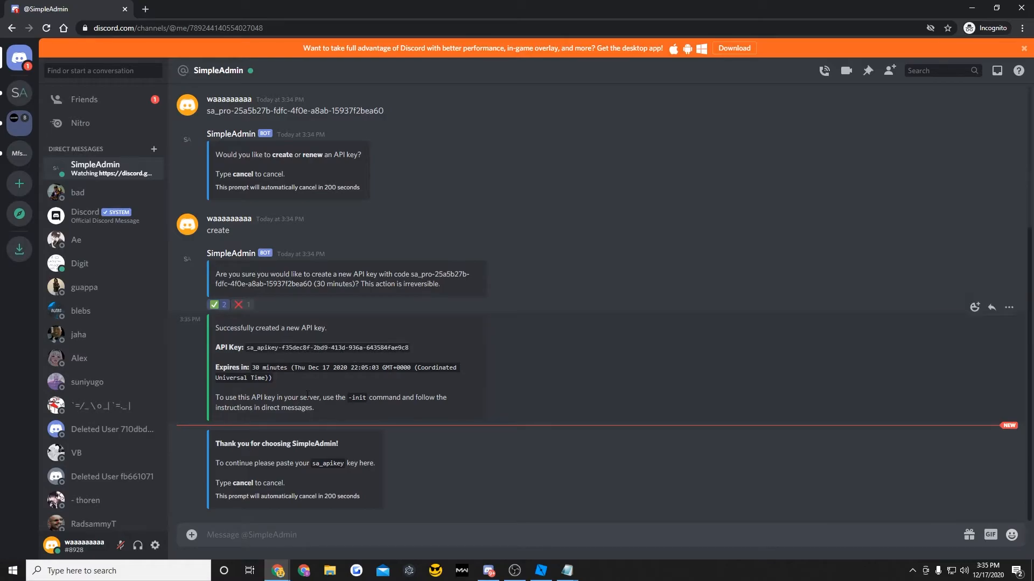
key(ctrl+v)
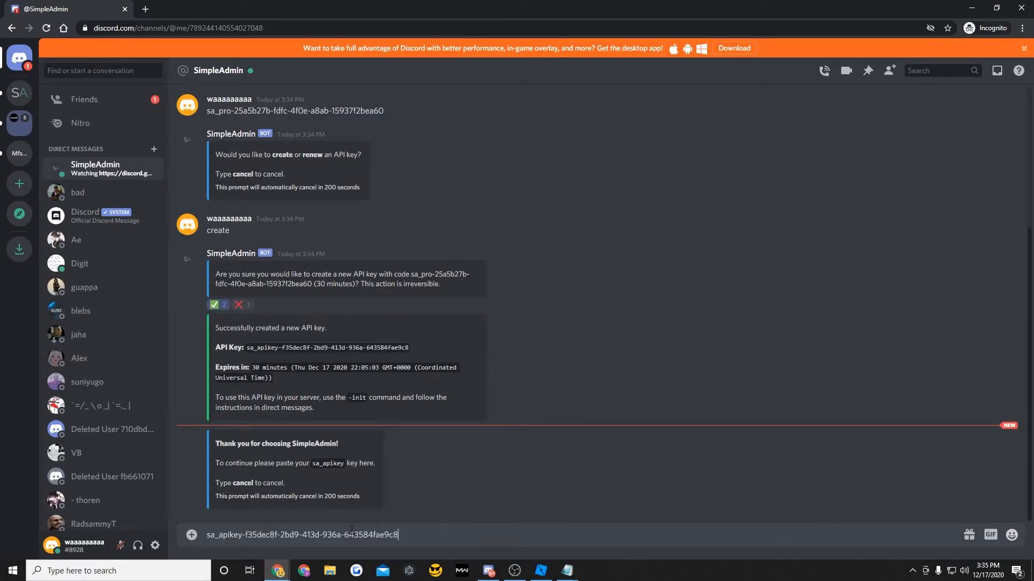
key(Return)
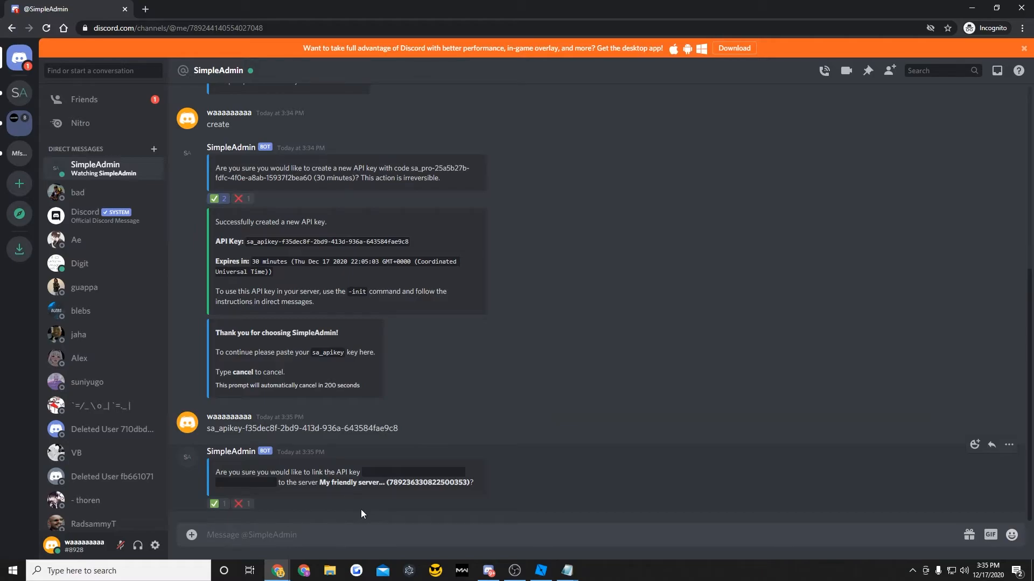
click(213, 504)
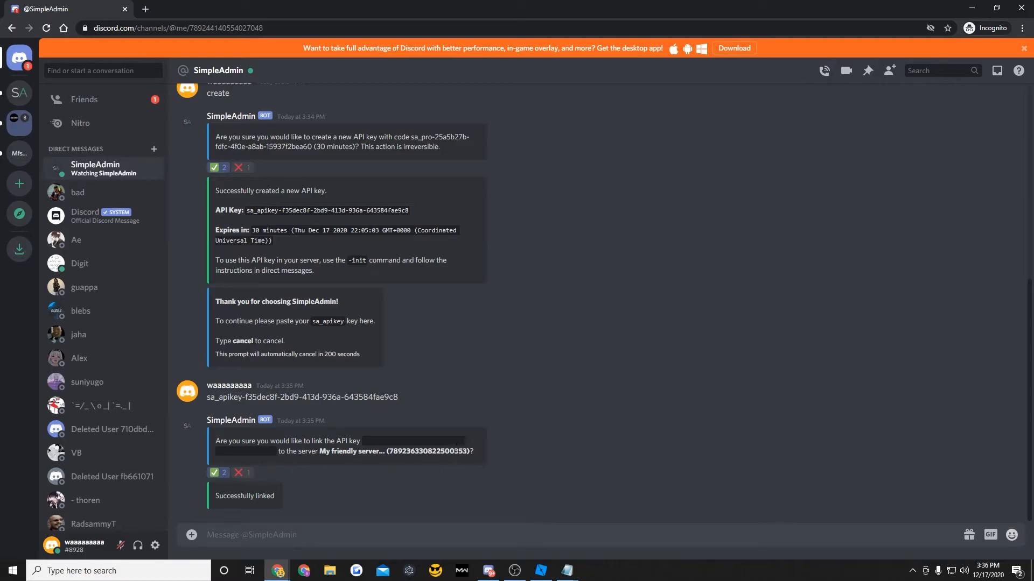
Step: In Roblox Studio, replace the YOUR_API_KEY placeholder in SimpleAdmin's Settings script with the copied API key and close the script
click(540, 570)
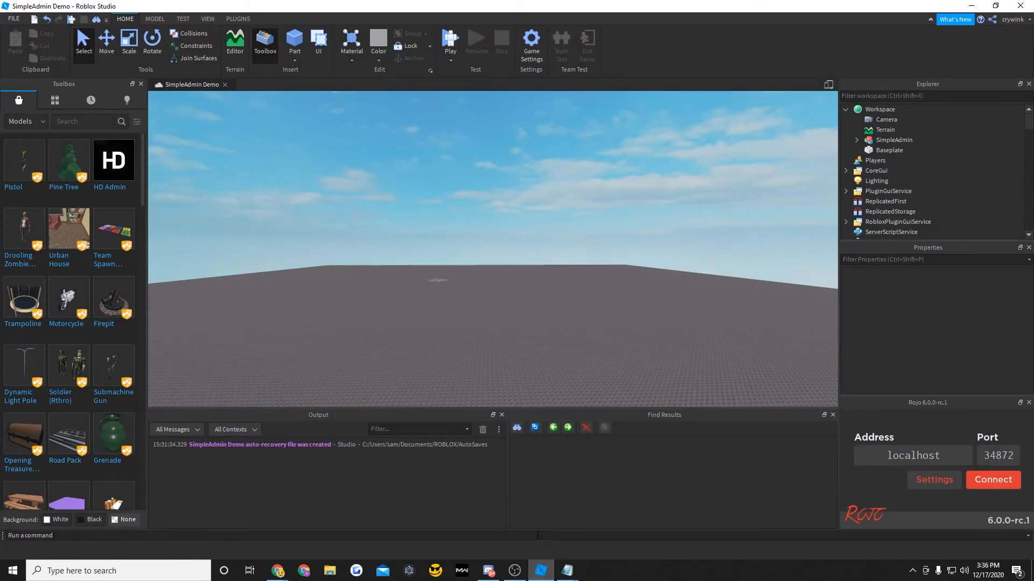
click(857, 140)
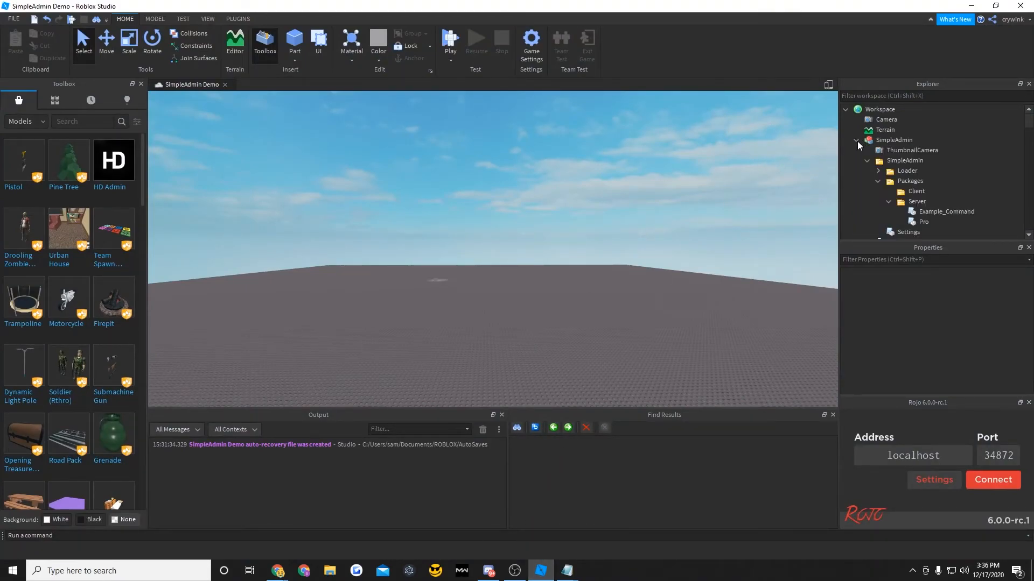
scroll(896, 183, down, 1)
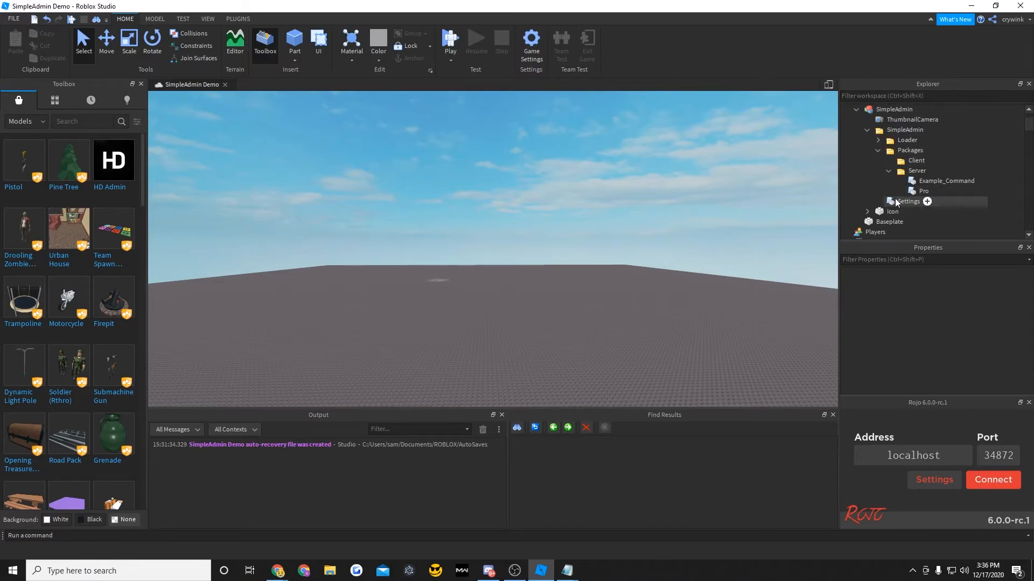
double_click(896, 202)
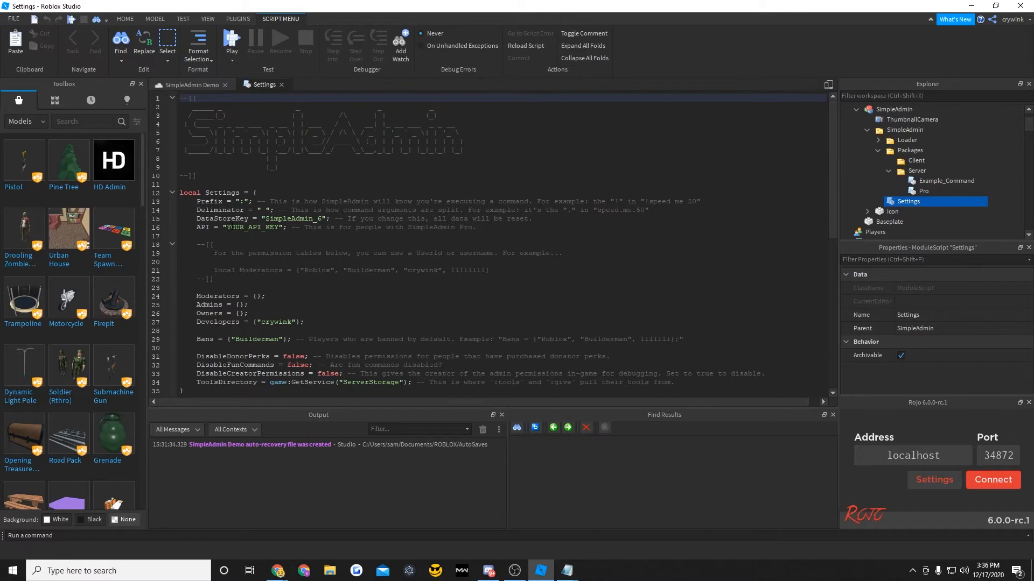
drag(226, 227, 279, 227)
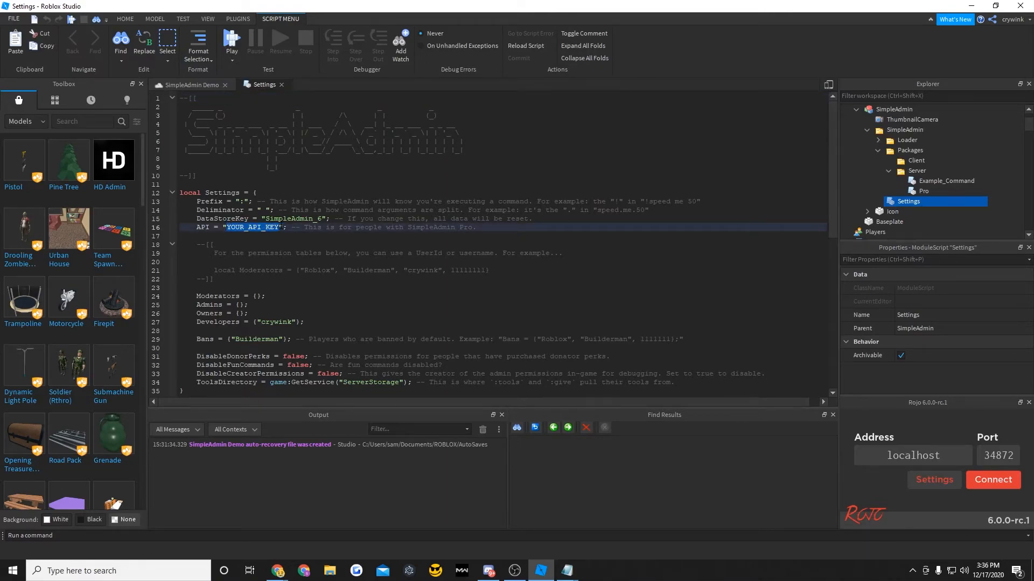
key(ctrl+v)
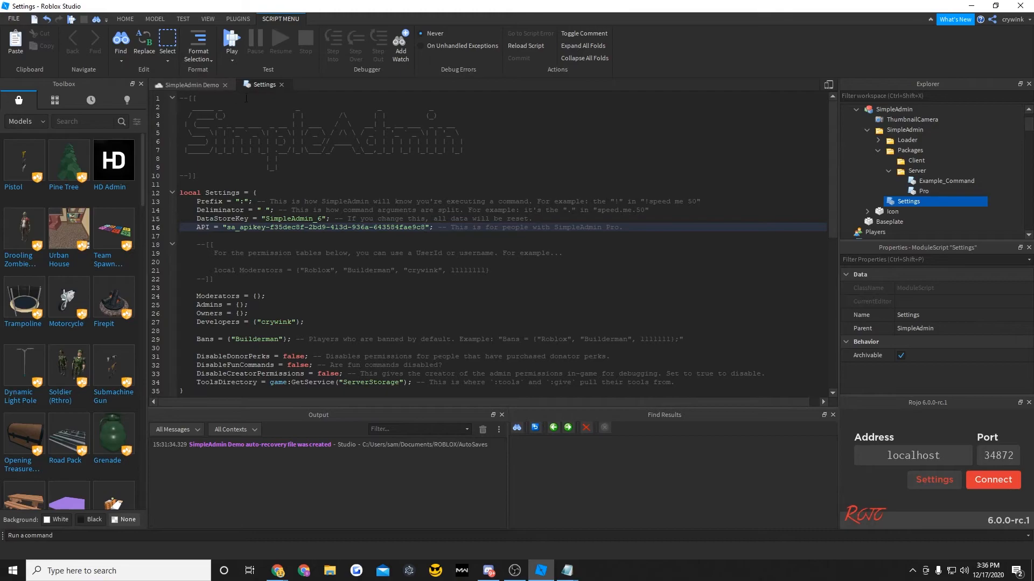
click(281, 85)
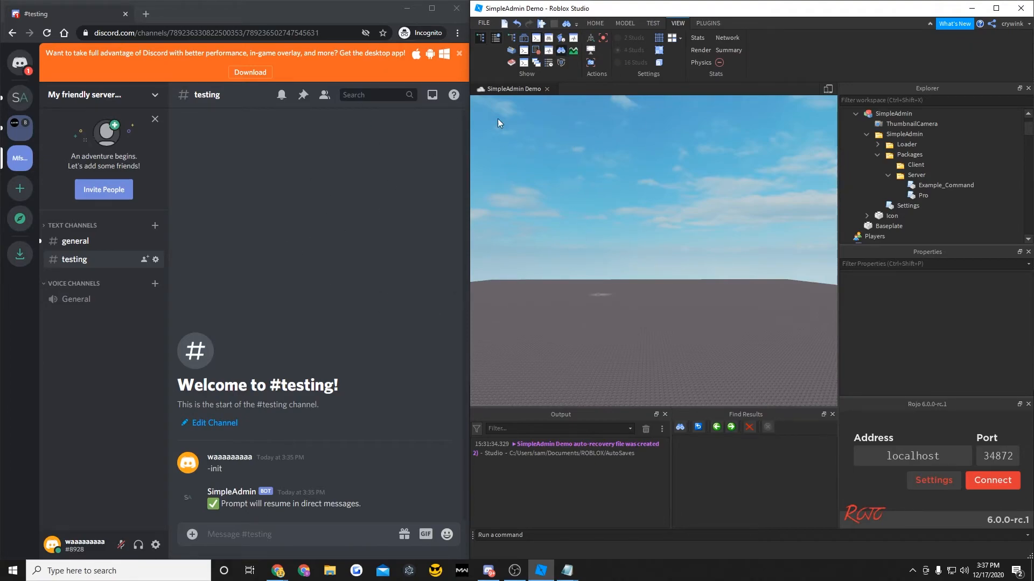
Step: Start a playtest of the place, send "-broadcast Hey there!!!" in Discord's testing channel, and confirm the broadcast to all servers
click(540, 24)
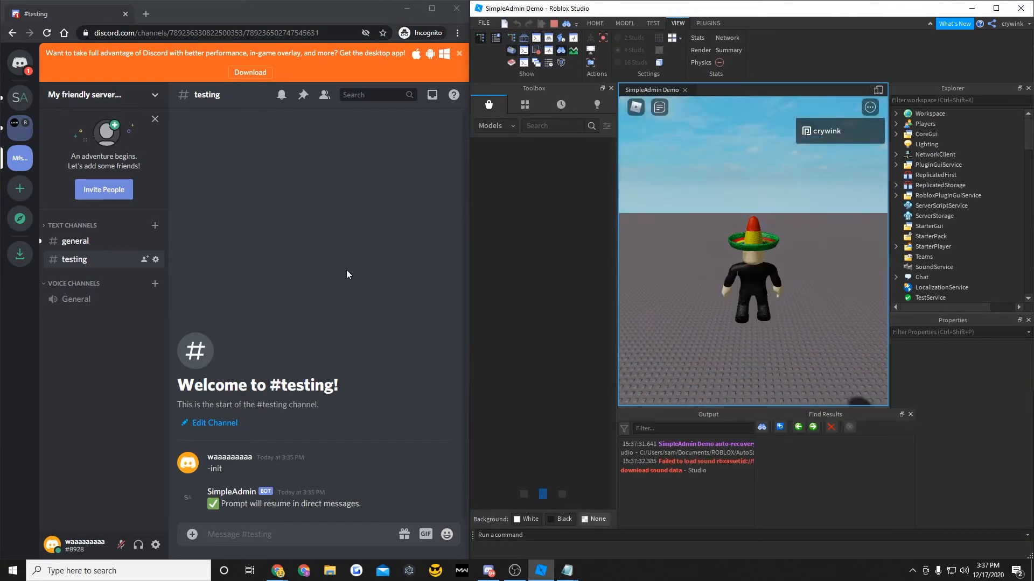
click(347, 274)
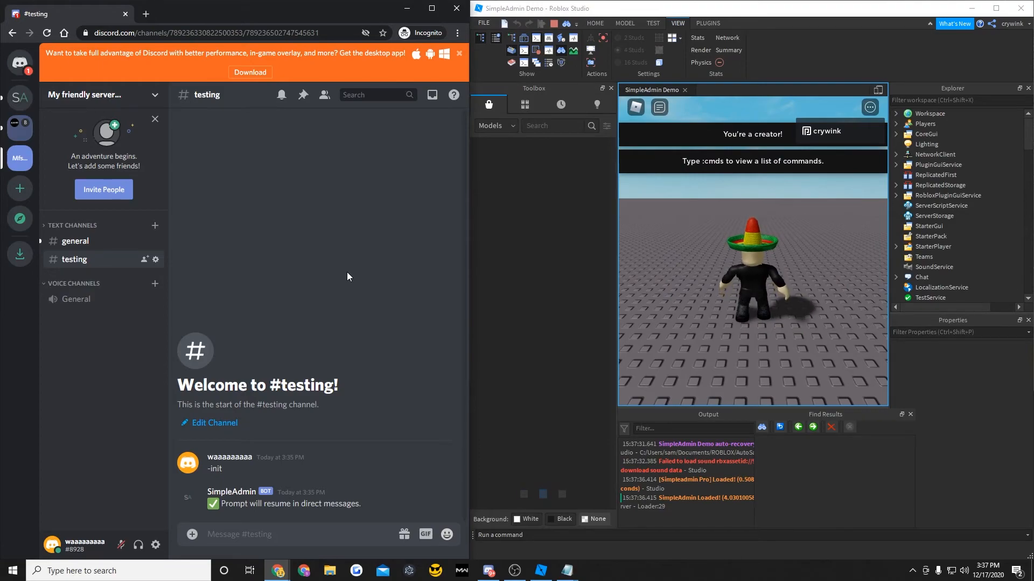
text(-b)
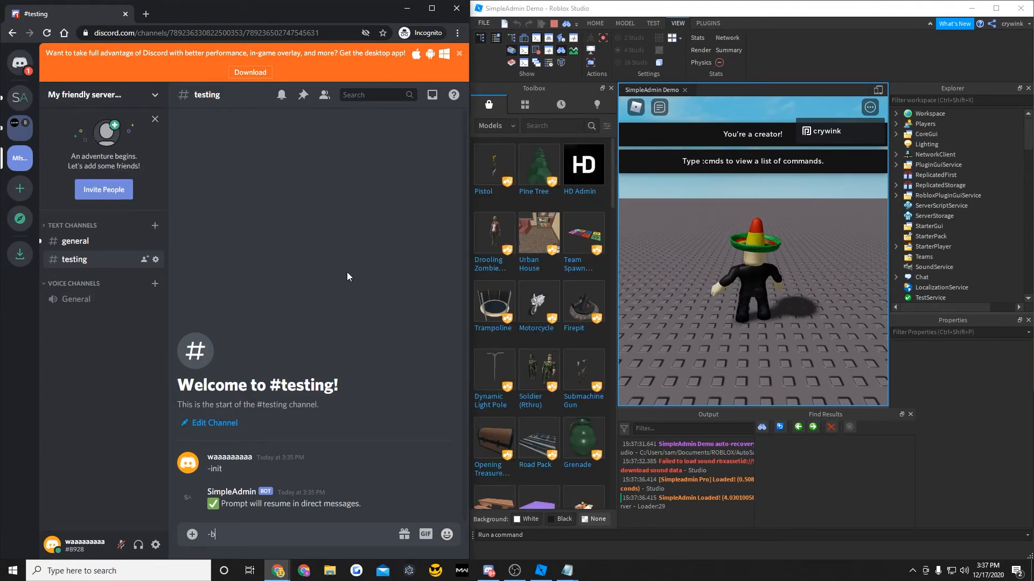
text(roadcast Hey there!!!)
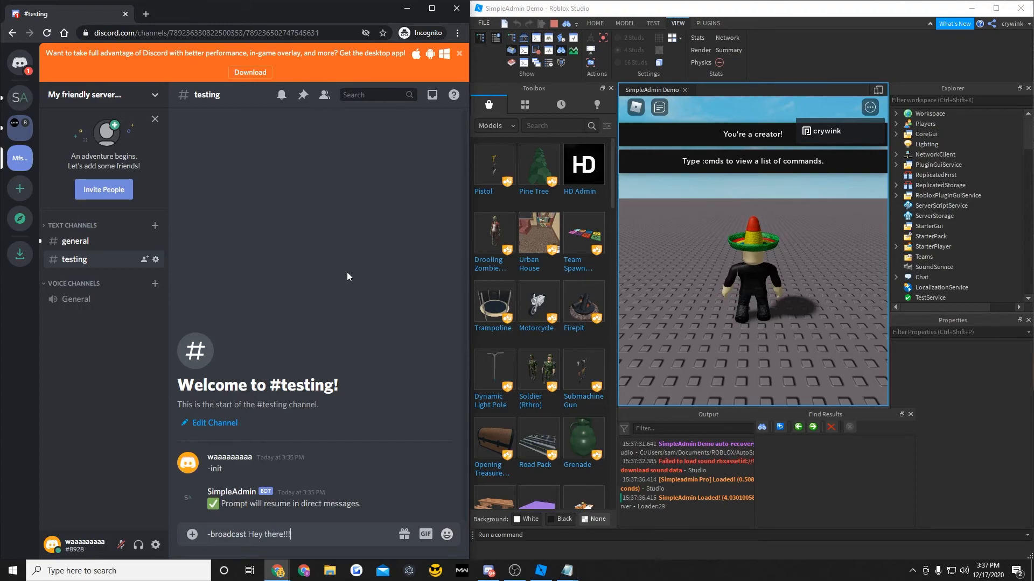
key(Return)
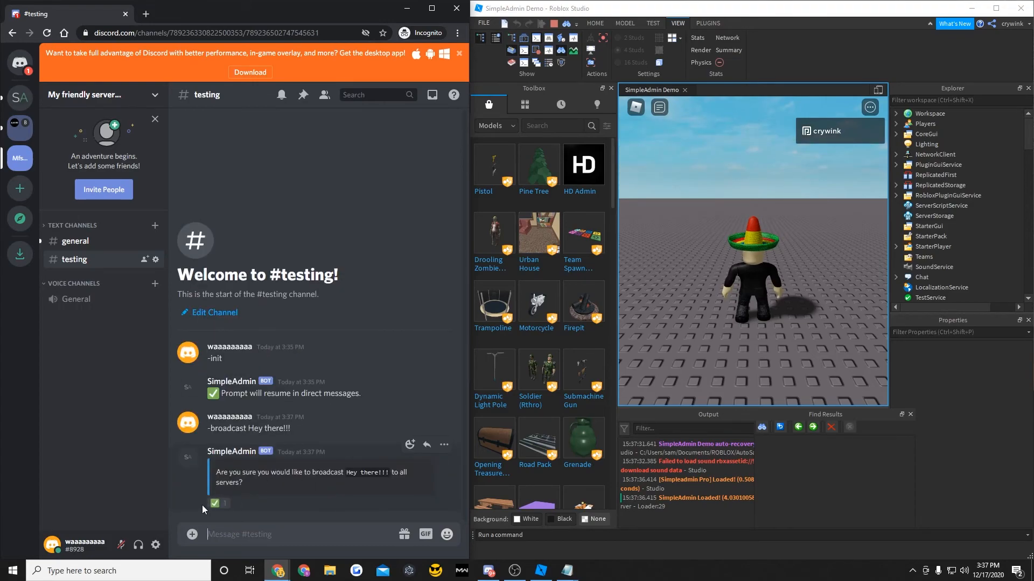
click(215, 505)
click(800, 179)
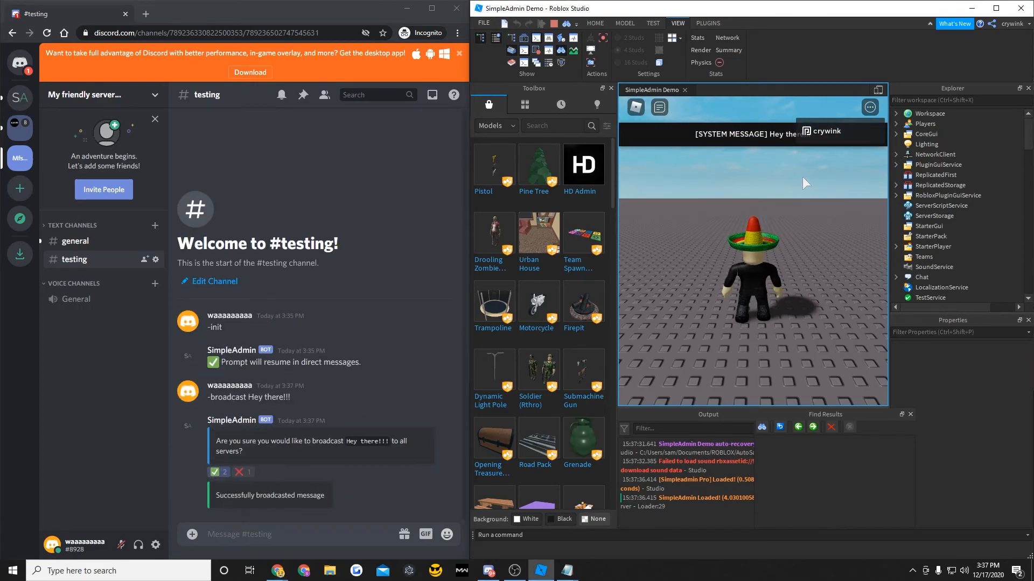
Step: Send the -shutdown command in Discord's testing channel and confirm shutting down all servers
click(301, 372)
text(-shutdown)
key(Return)
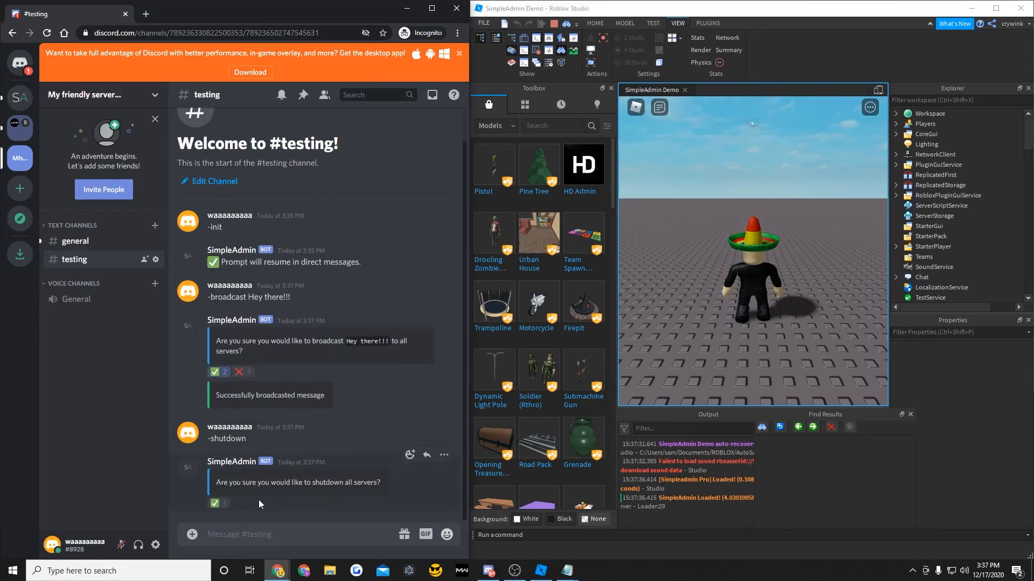
click(215, 503)
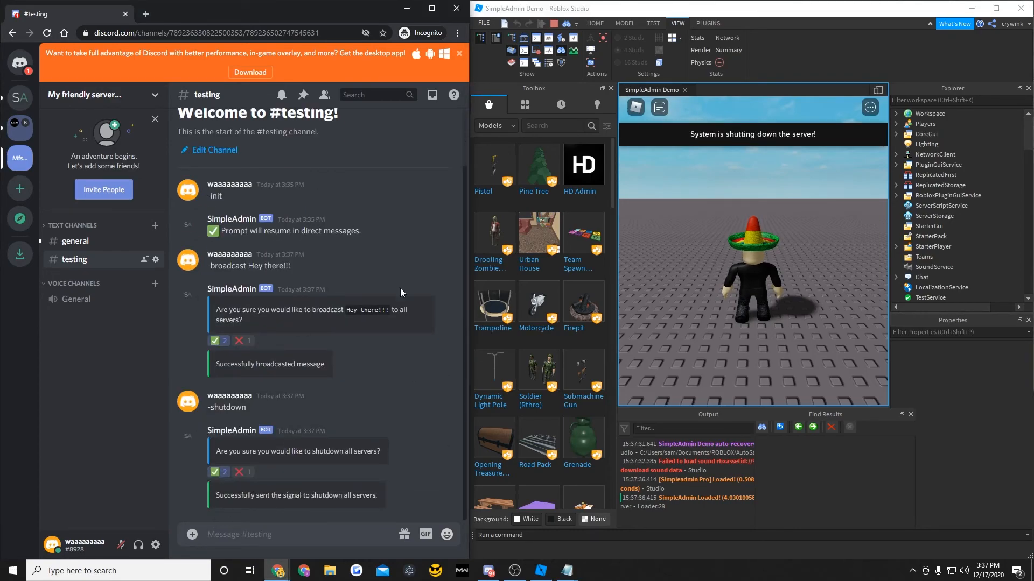